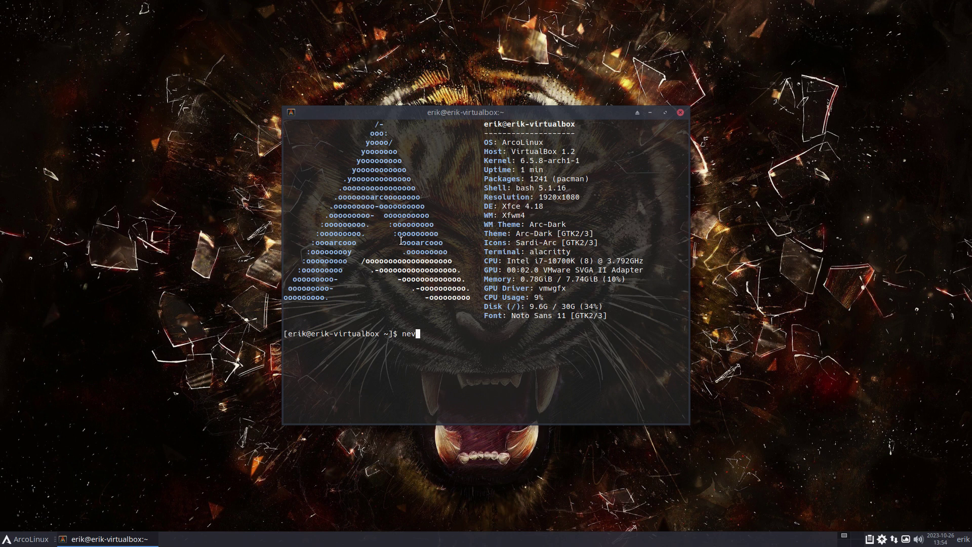
# Step: Open /etc/environment in nano with sudo via the nenvironment alias, and move the editor to the upper left
pyautogui.press('Tab')
pyautogui.press('Return')
pyautogui.press('Return')
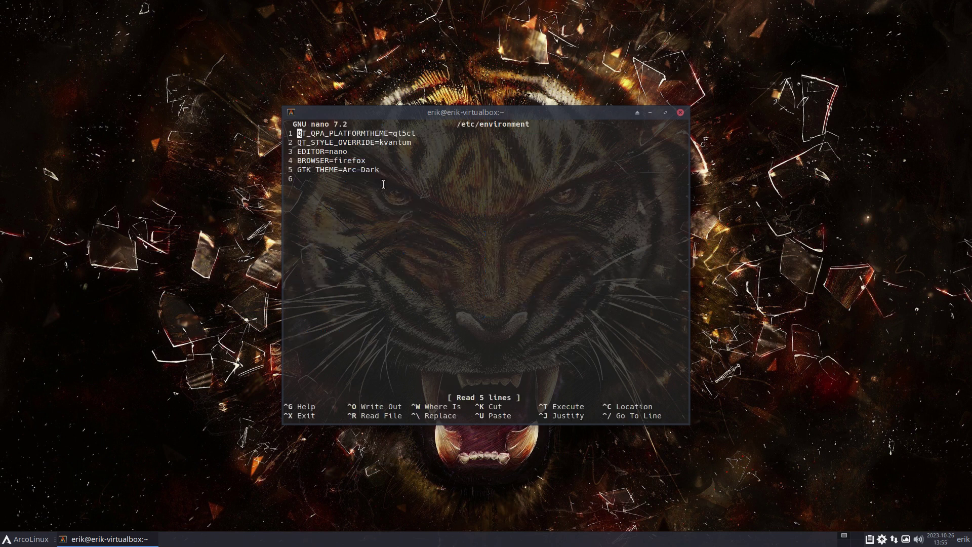
pyautogui.moveTo(386, 169); pyautogui.dragTo(292, 175)
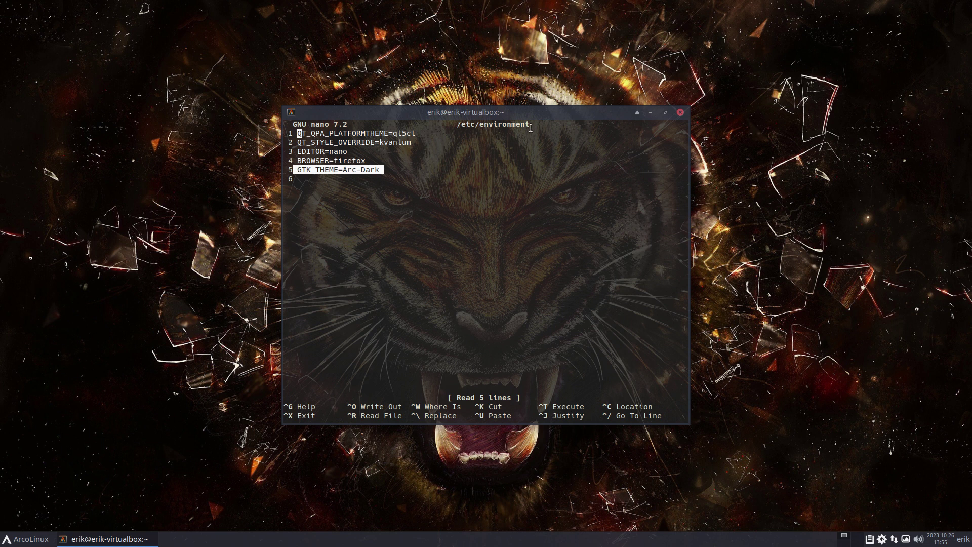
pyautogui.moveTo(512, 116); pyautogui.dragTo(290, 39)
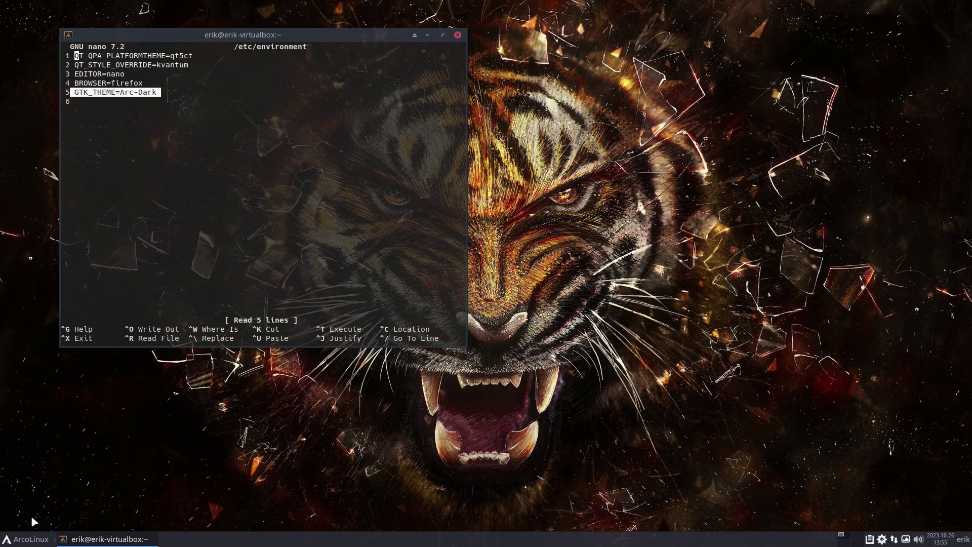
pyautogui.click(783, 440)
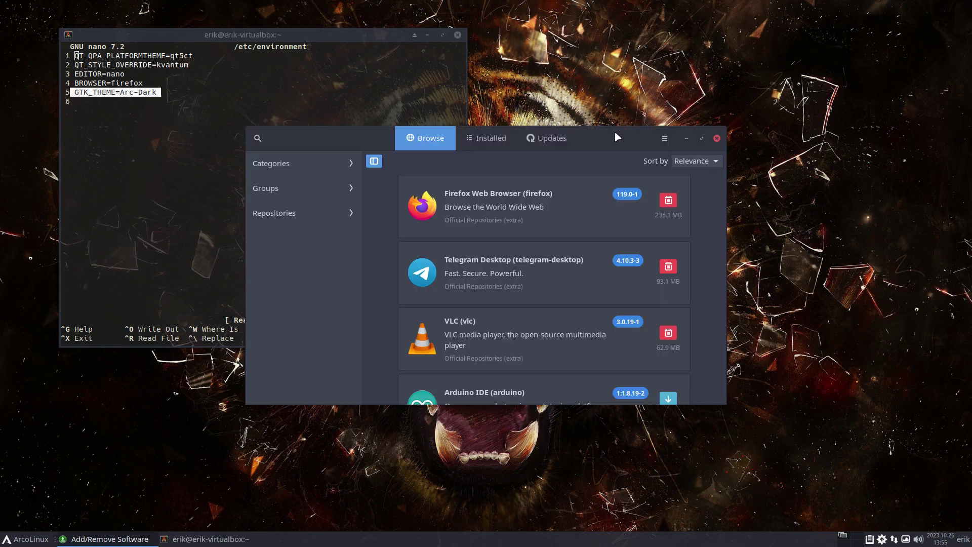
pyautogui.moveTo(615, 132); pyautogui.dragTo(754, 77)
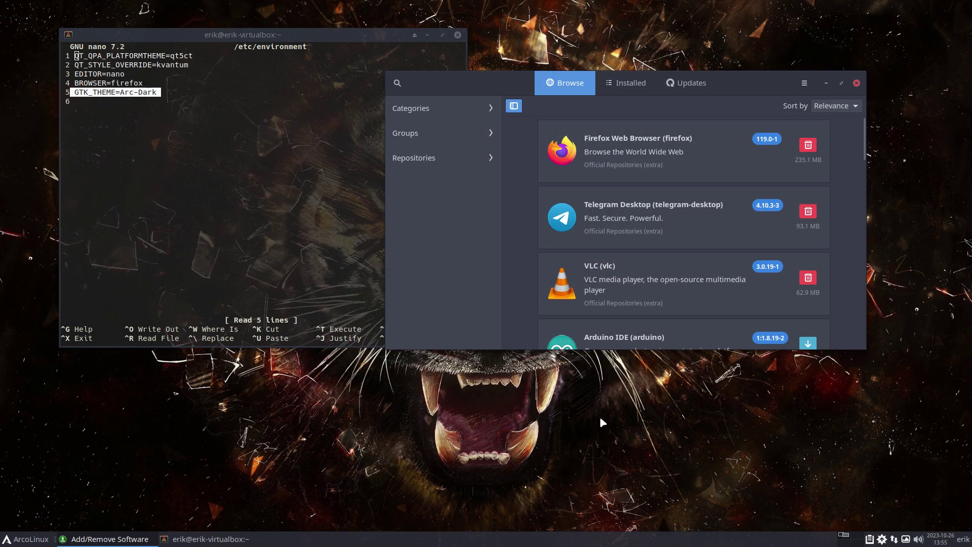
pyautogui.press('super+shift+Return')
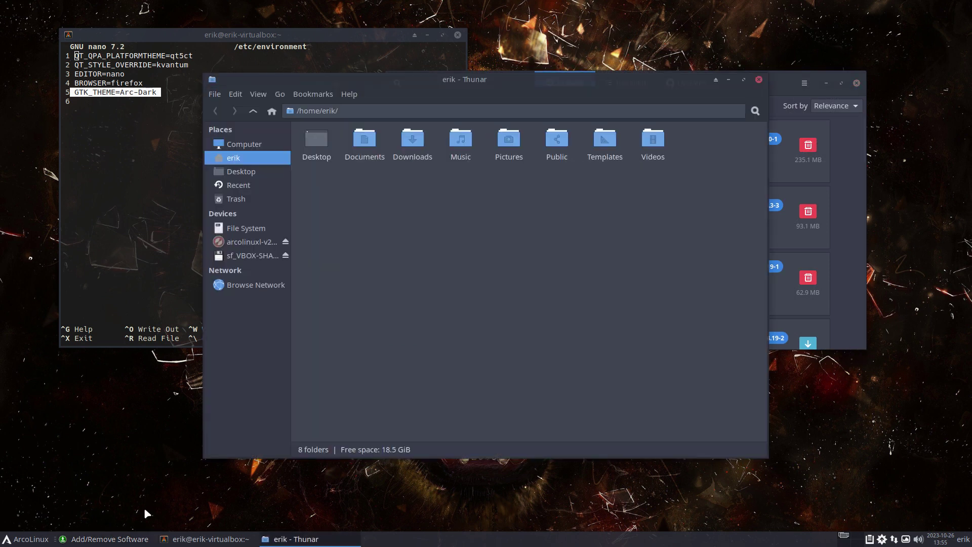
pyautogui.click(15, 539)
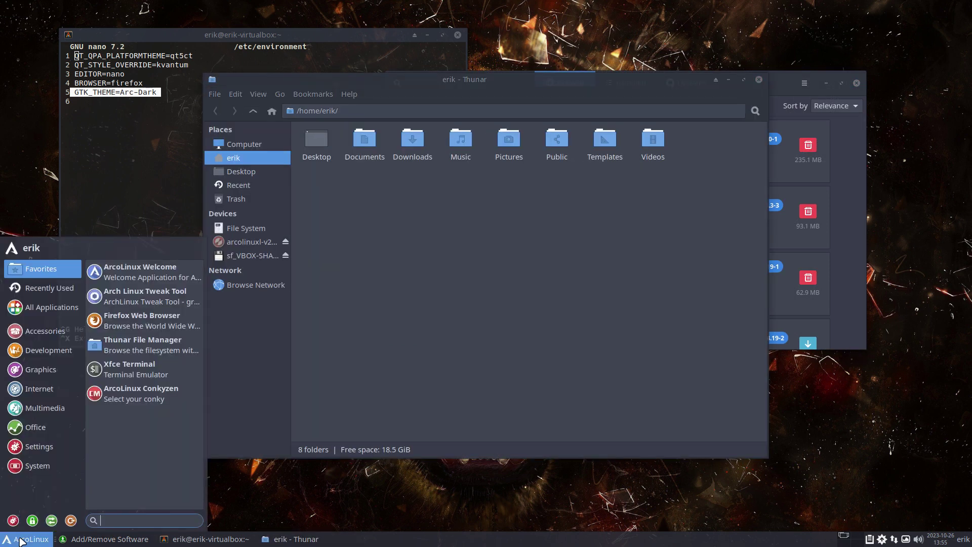
pyautogui.click(369, 423)
pyautogui.click(792, 72)
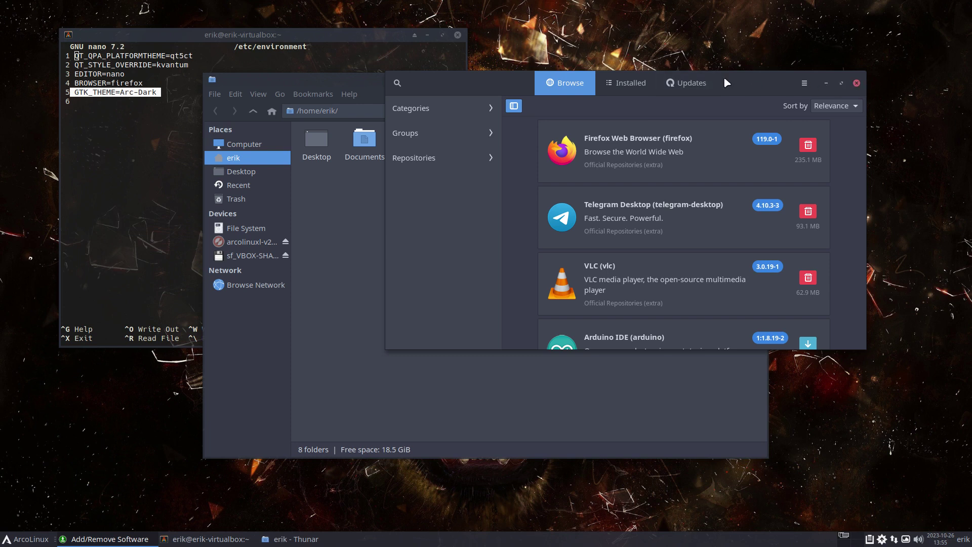
pyautogui.moveTo(734, 77); pyautogui.dragTo(761, 175)
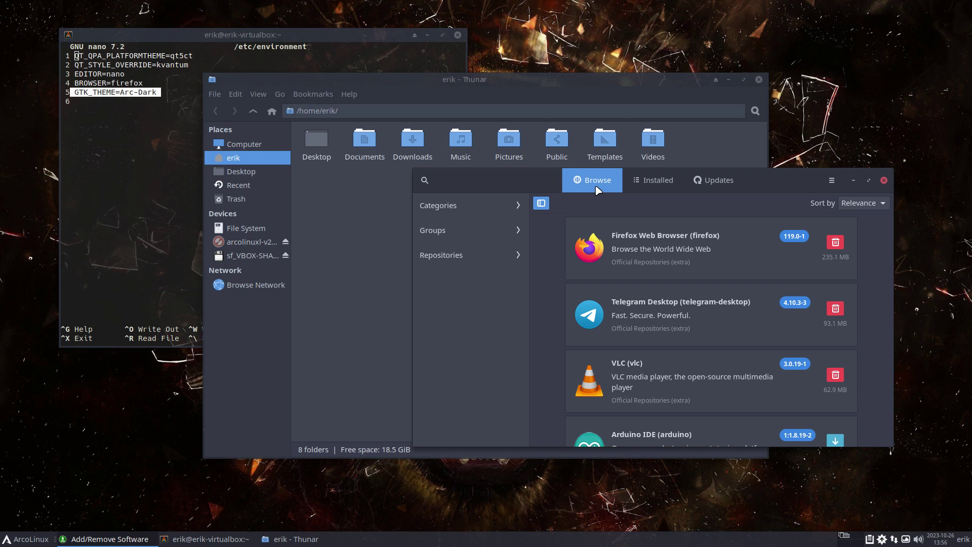
pyautogui.click(884, 180)
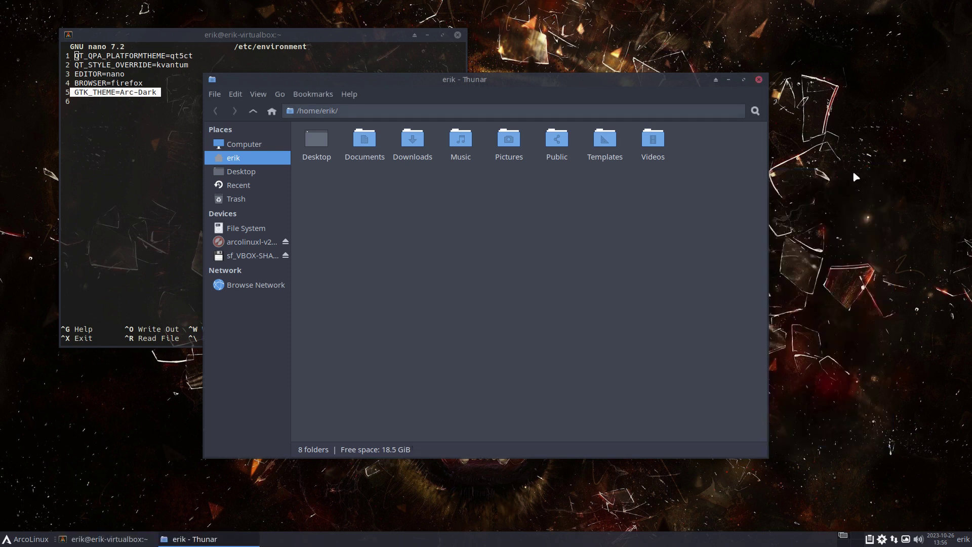
pyautogui.click(759, 81)
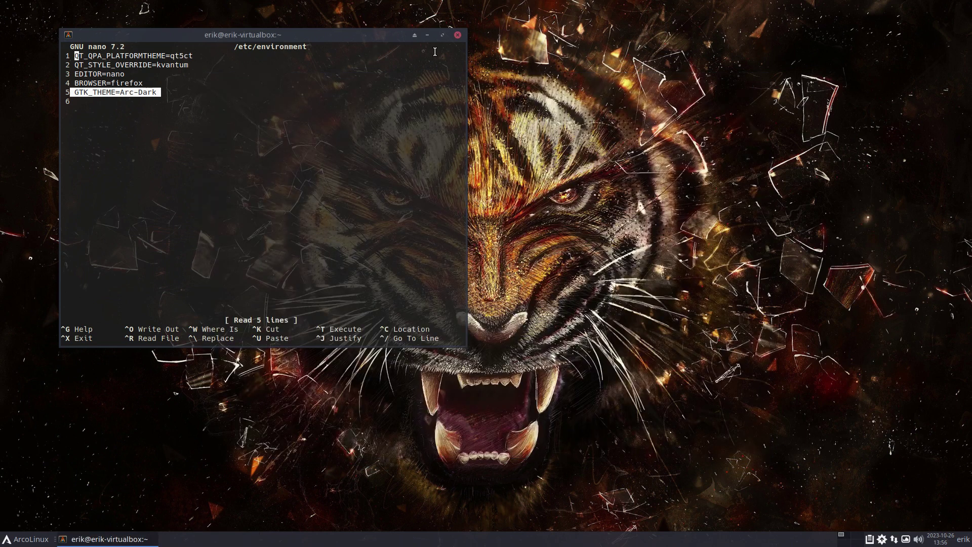
# Step: Reposition the nano window and highlight its GTK_THEME=Arc-Dark line
pyautogui.moveTo(369, 34); pyautogui.dragTo(394, 37)
pyautogui.click(183, 96)
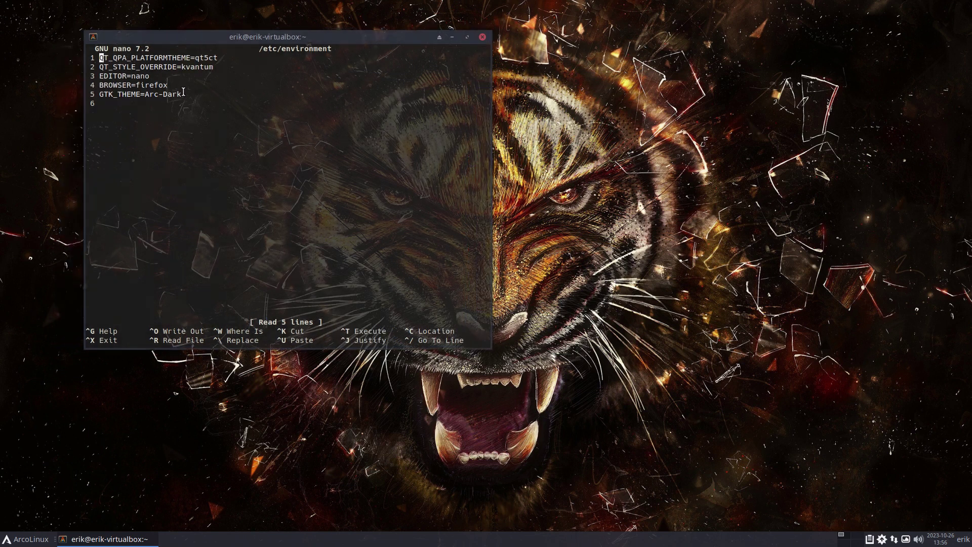
pyautogui.moveTo(183, 97); pyautogui.dragTo(89, 96)
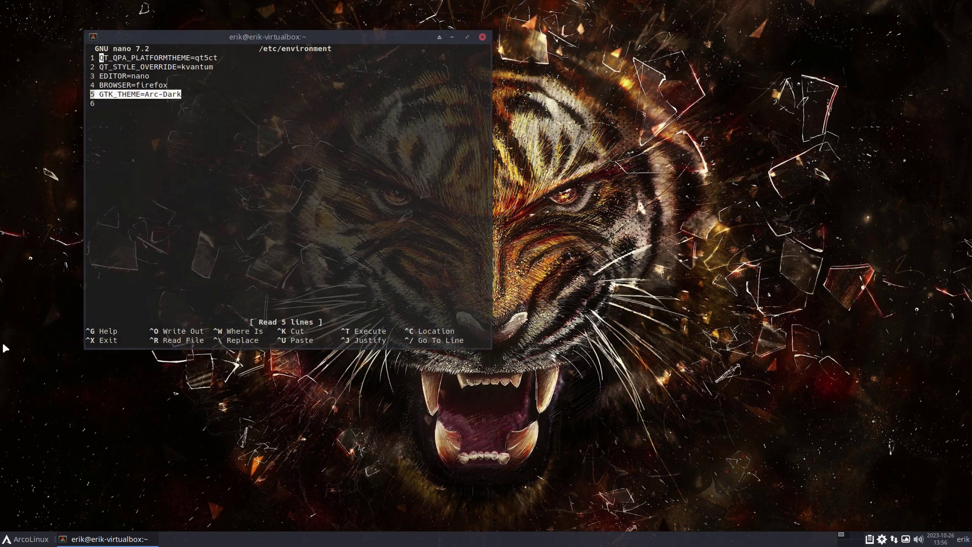
pyautogui.click(26, 538)
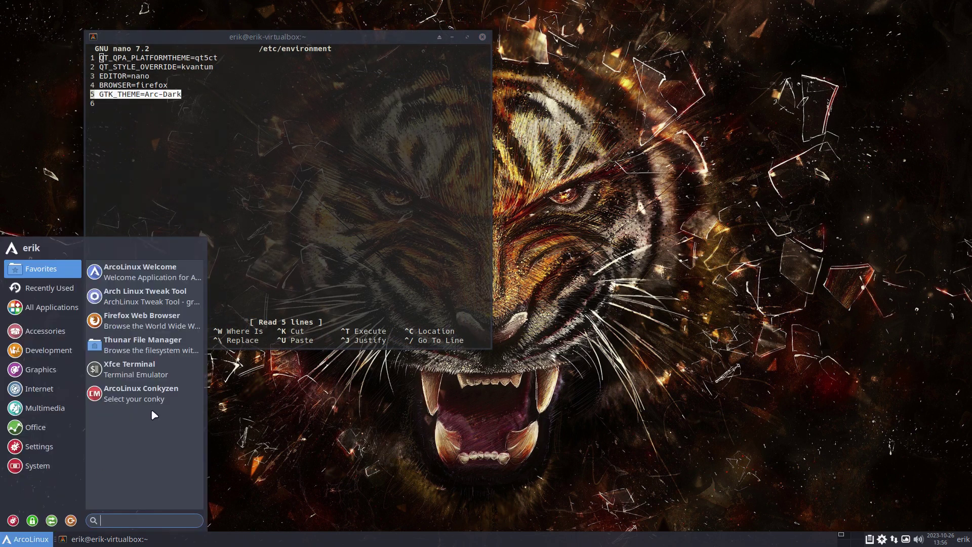
pyautogui.click(464, 454)
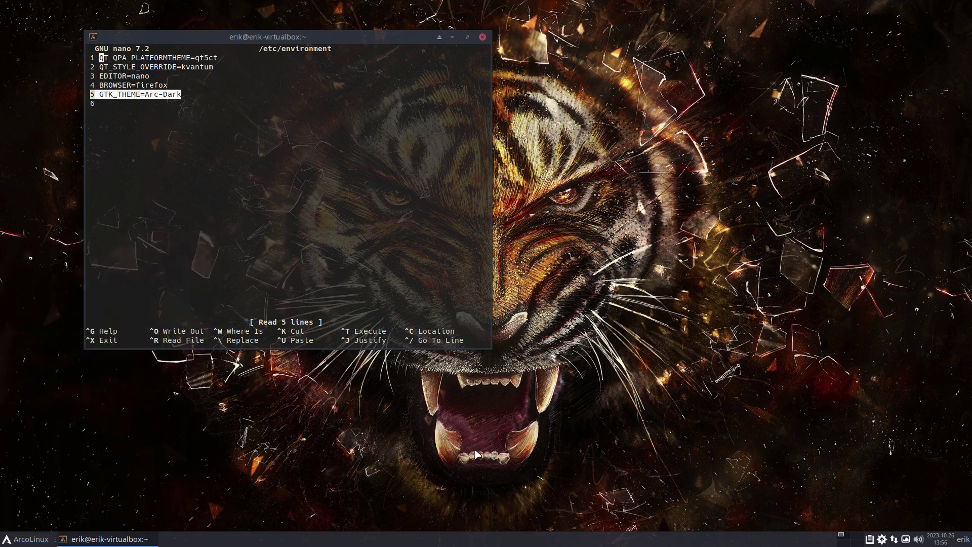
# Step: In a new terminal, run sudo pacman -S arcolinux-meta-arc-theme and give the sudo password
pyautogui.press('super+Return')
pyautogui.write('sudo pacman ')
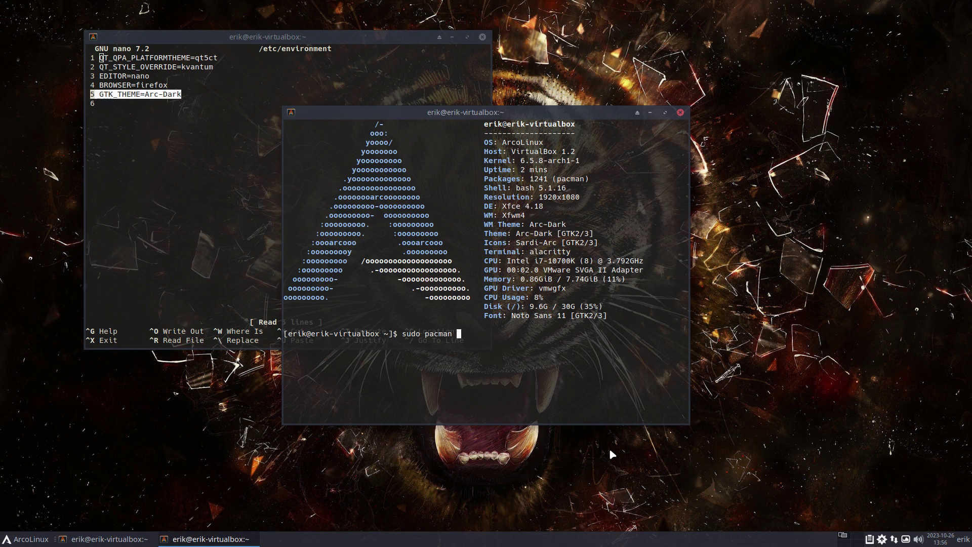
pyautogui.write('-S arcolinux-meta-')
pyautogui.press('Tab')
pyautogui.press('Tab')
pyautogui.write('arc-theme')
pyautogui.press('Return')
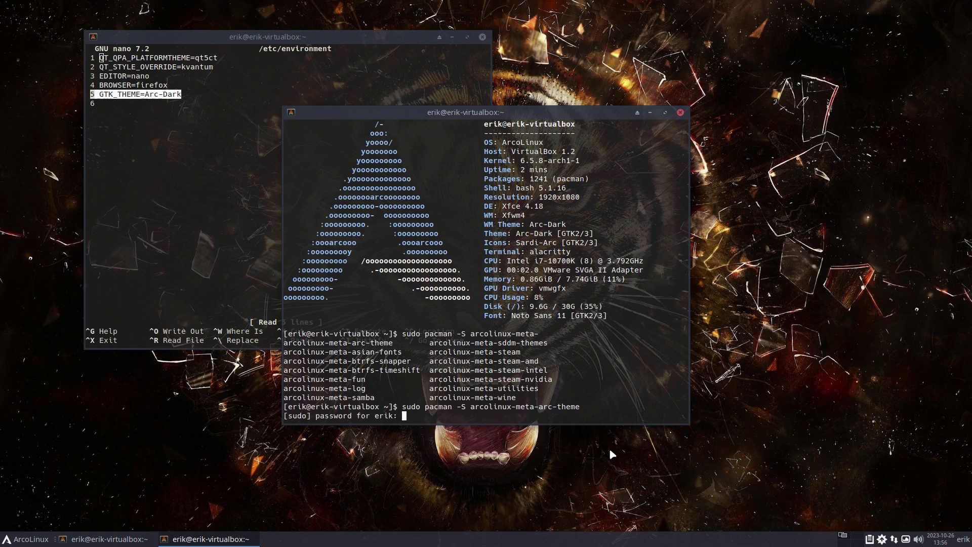
pyautogui.press('Return')
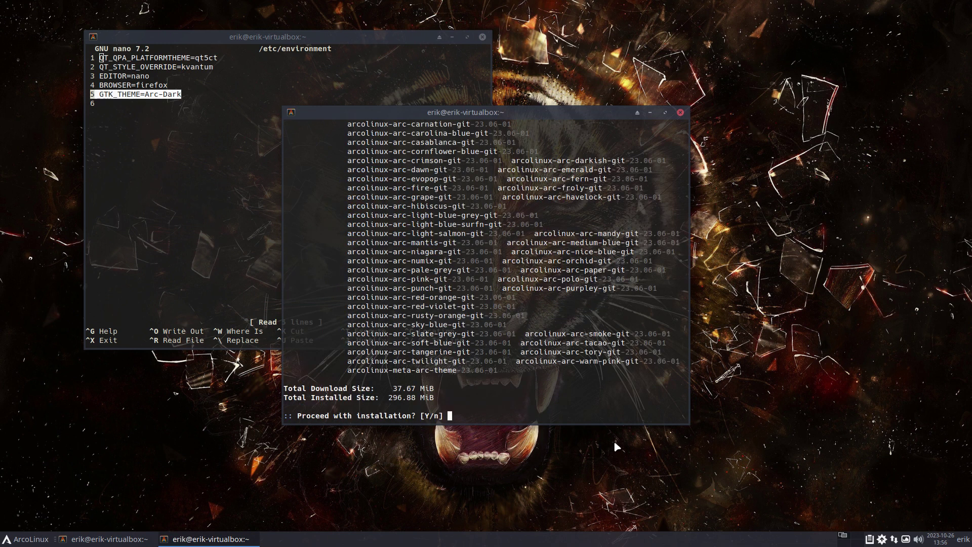
# Step: Move the install terminal to the top right, enlarge it, and enter the password for the tweak tool
pyautogui.moveTo(557, 110); pyautogui.dragTo(809, 21)
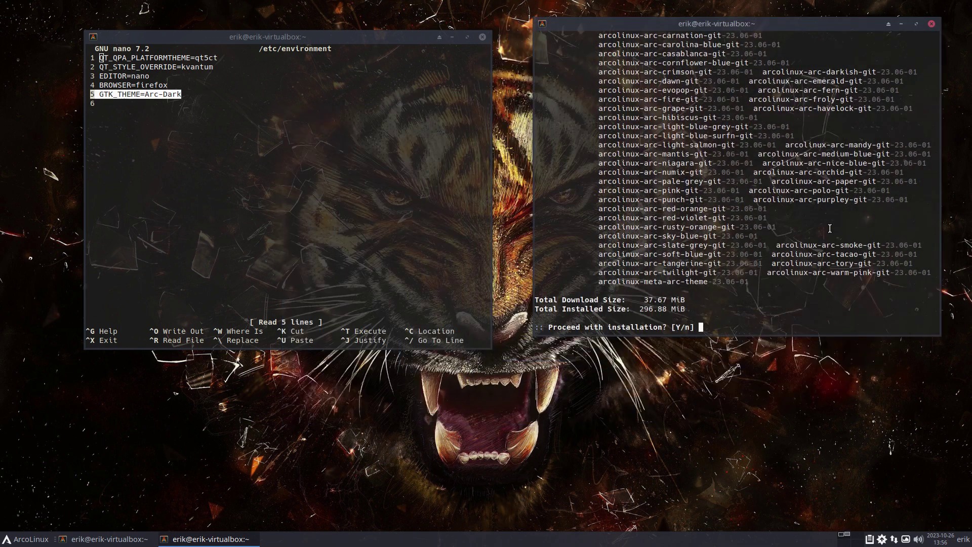
pyautogui.moveTo(835, 336); pyautogui.dragTo(801, 489)
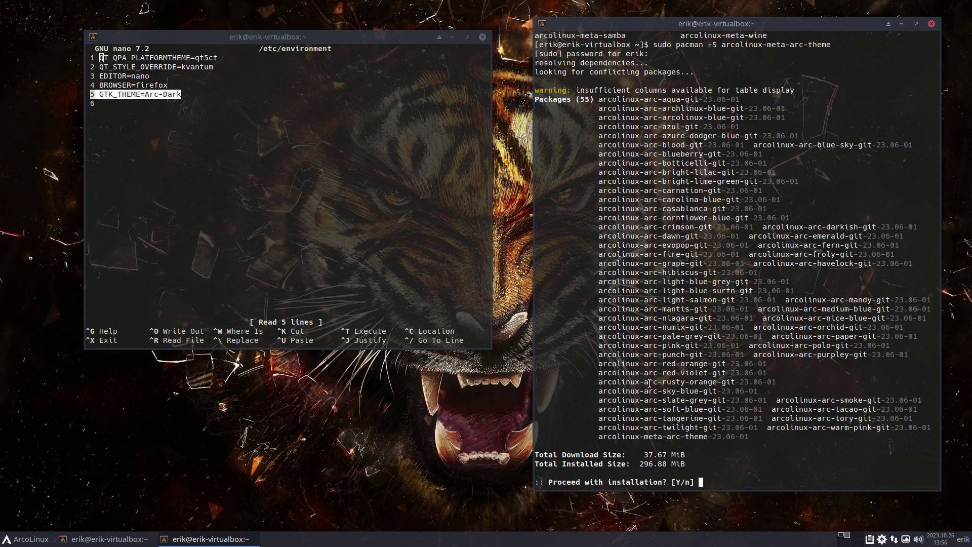
pyautogui.write('••••')
pyautogui.press('Return')
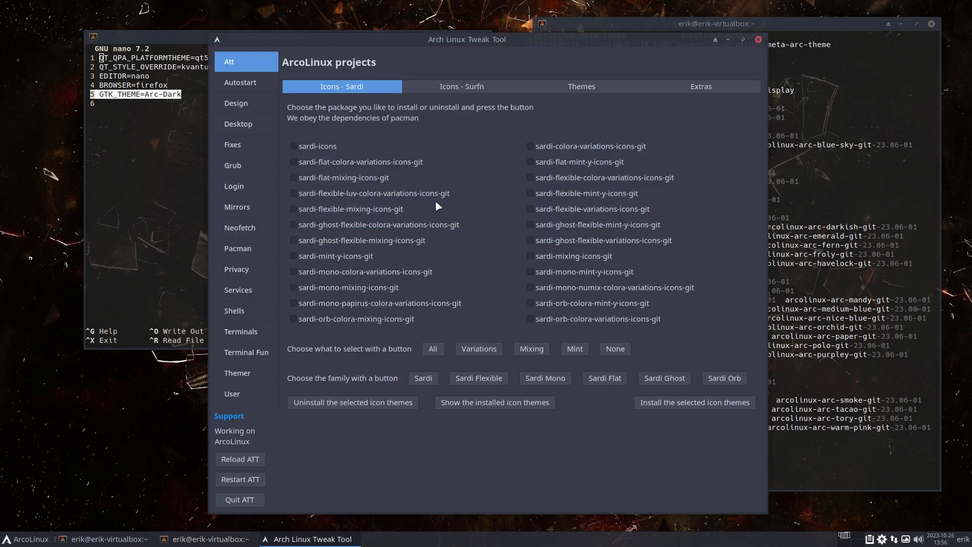
pyautogui.click(559, 91)
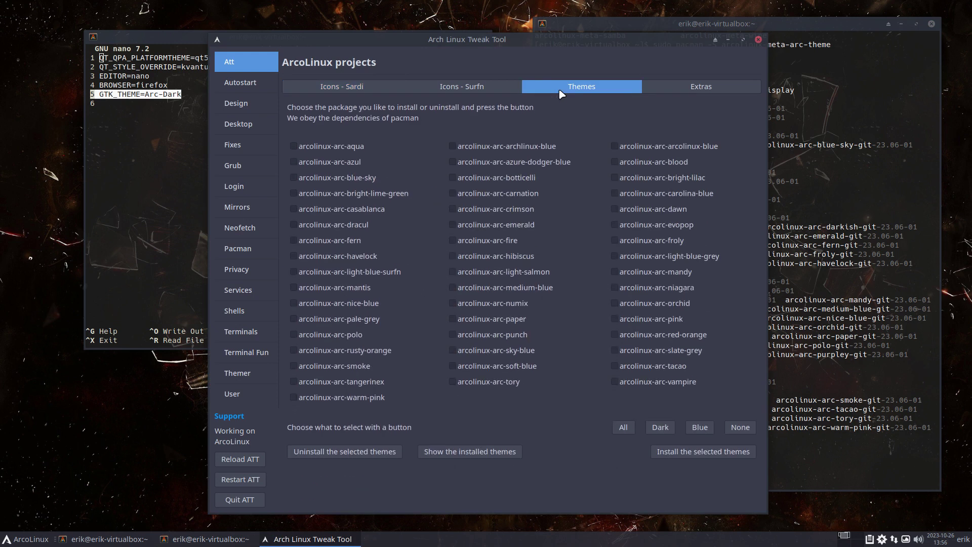
pyautogui.click(640, 334)
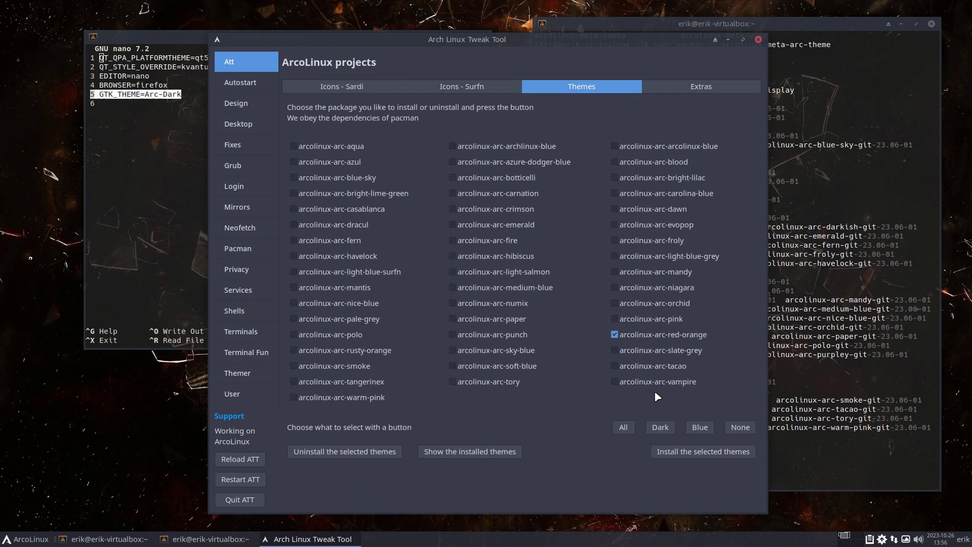
pyautogui.click(759, 40)
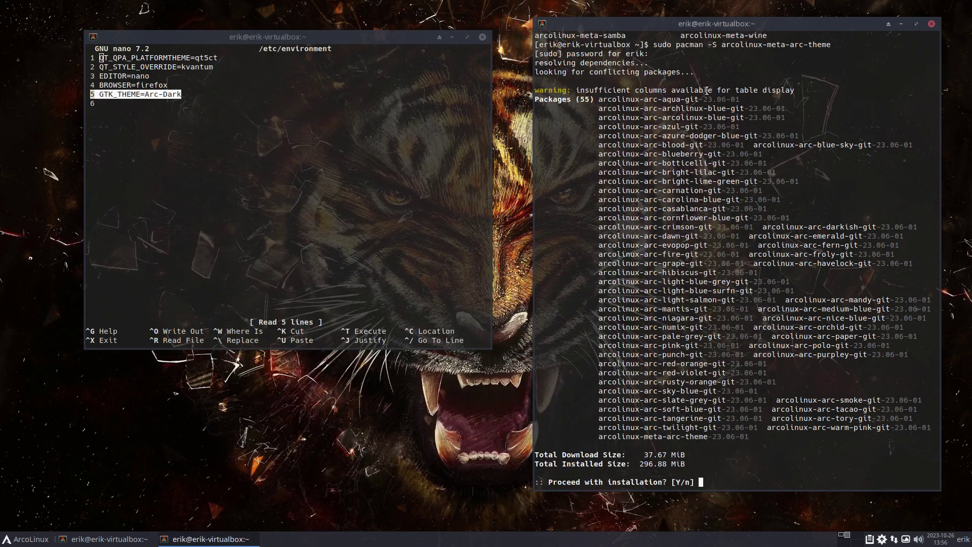
# Step: Accept the installation of the 55 Arc theme packages in the install terminal
pyautogui.click(191, 96)
pyautogui.click(744, 272)
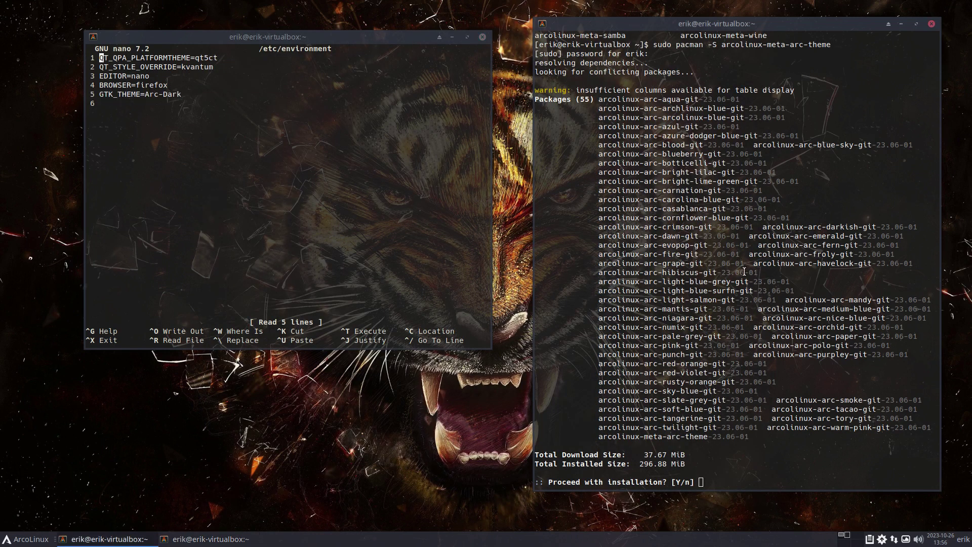
pyautogui.press('Return')
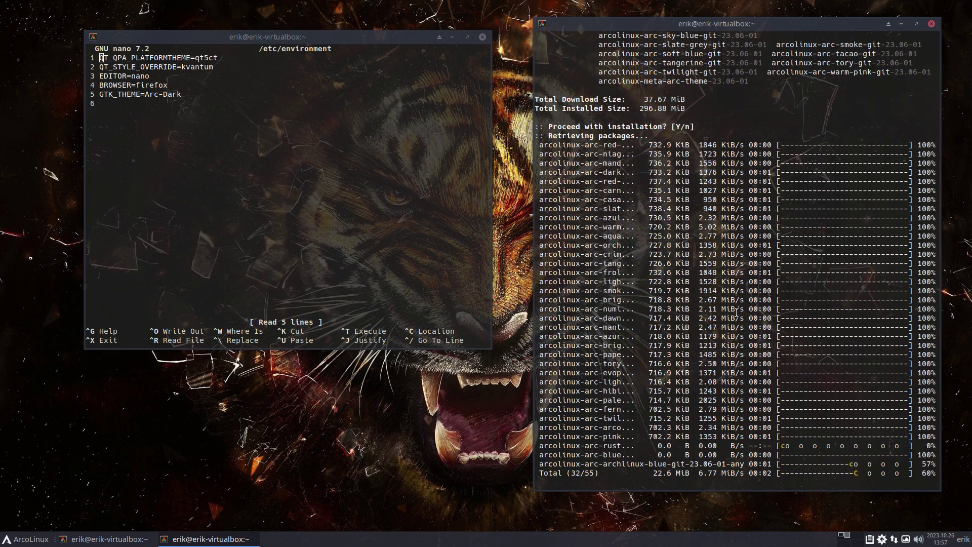
# Step: Delete the GTK_THEME=Arc-Dark line from /etc/environment in nano
pyautogui.moveTo(145, 95); pyautogui.dragTo(183, 93)
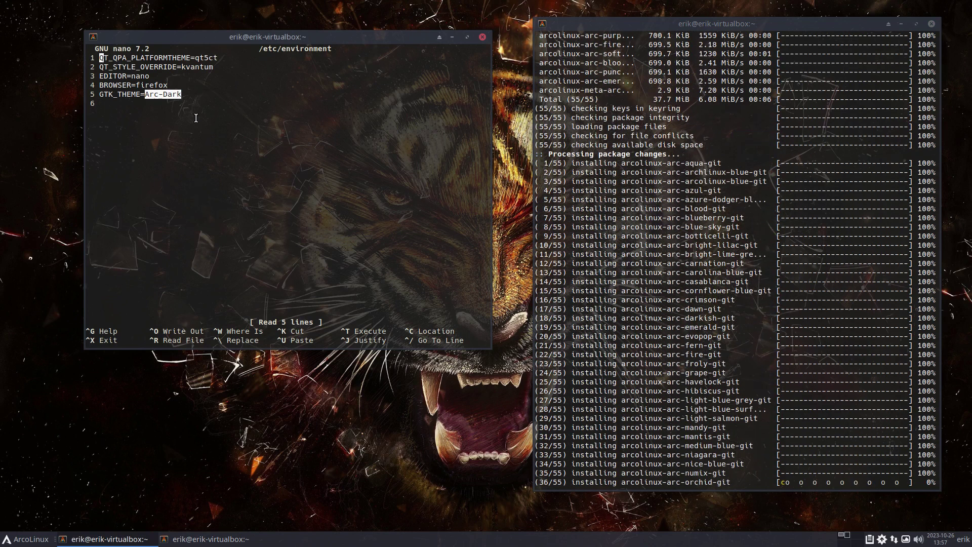
pyautogui.click(179, 94)
pyautogui.moveTo(181, 94); pyautogui.dragTo(100, 99)
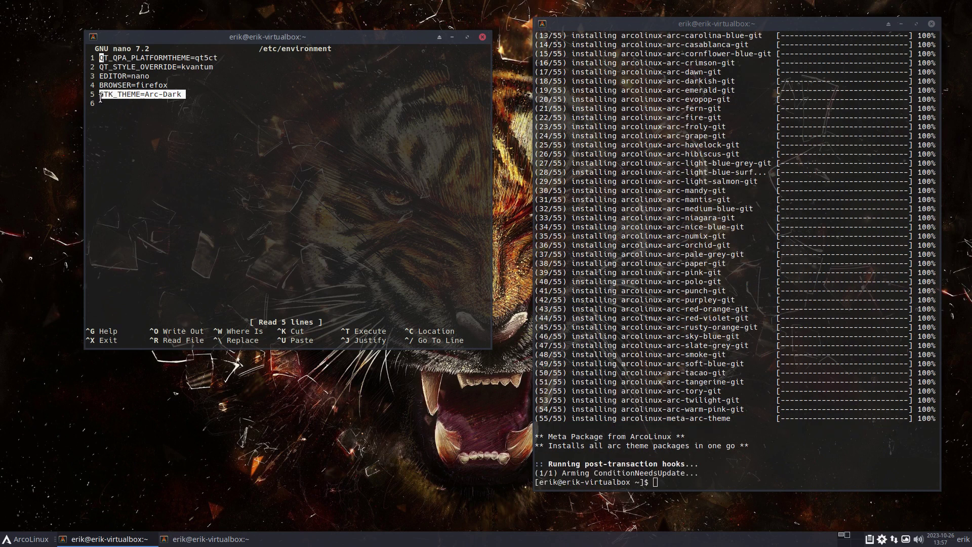
pyautogui.click(100, 98)
pyautogui.press('Down')
pyautogui.press('Down')
pyautogui.press('Down')
pyautogui.press('Down')
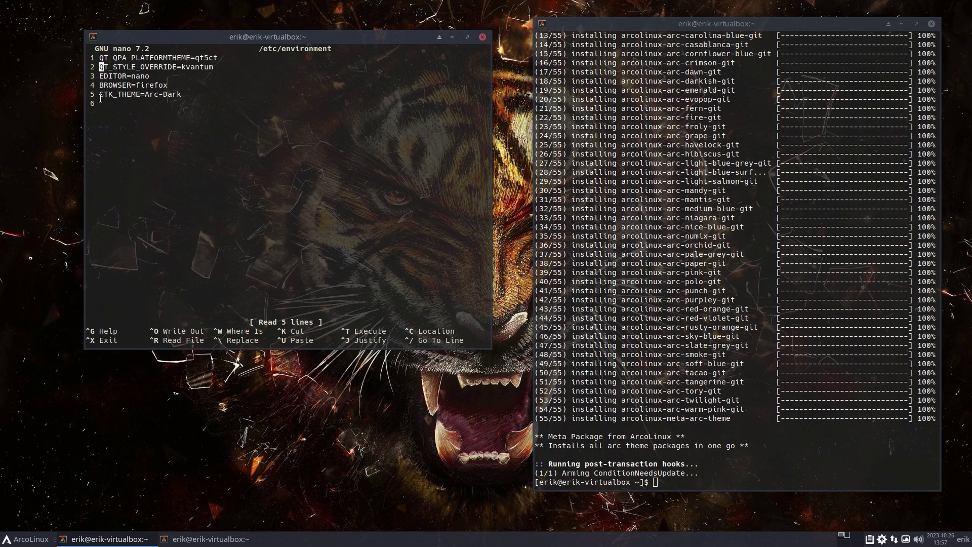
pyautogui.press('Delete')
pyautogui.press('Delete')
pyautogui.press('Delete')
pyautogui.press('Delete')
pyautogui.press('Delete')
pyautogui.press('Delete')
pyautogui.press('Delete')
pyautogui.press('Delete')
pyautogui.press('Delete')
pyautogui.press('Delete')
pyautogui.press('Delete')
pyautogui.press('Delete')
pyautogui.press('Delete')
pyautogui.press('Delete')
pyautogui.press('Delete')
pyautogui.press('Delete')
pyautogui.press('Delete')
pyautogui.press('Delete')
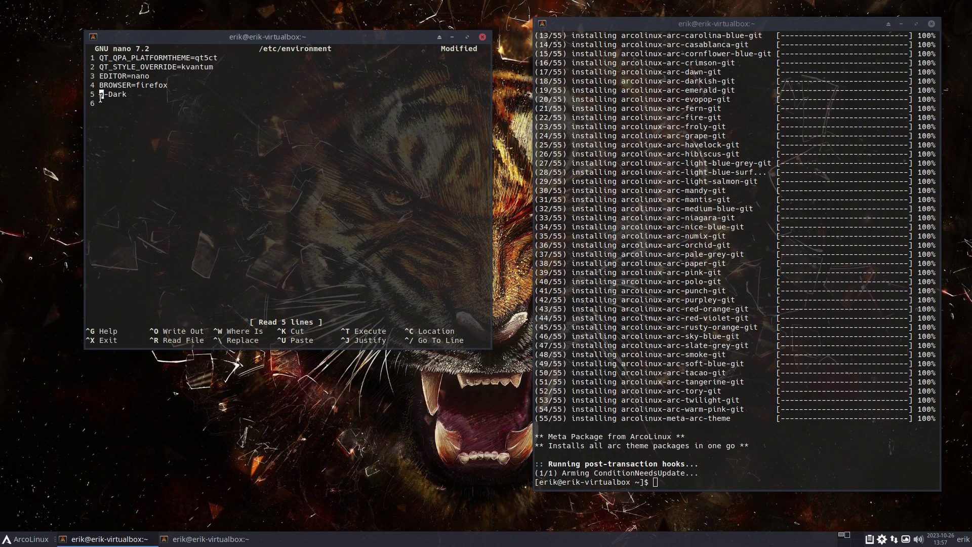
# Step: Save /etc/environment, exit nano, and reboot with the sr alias
pyautogui.hotkey('ctrl', 'o')
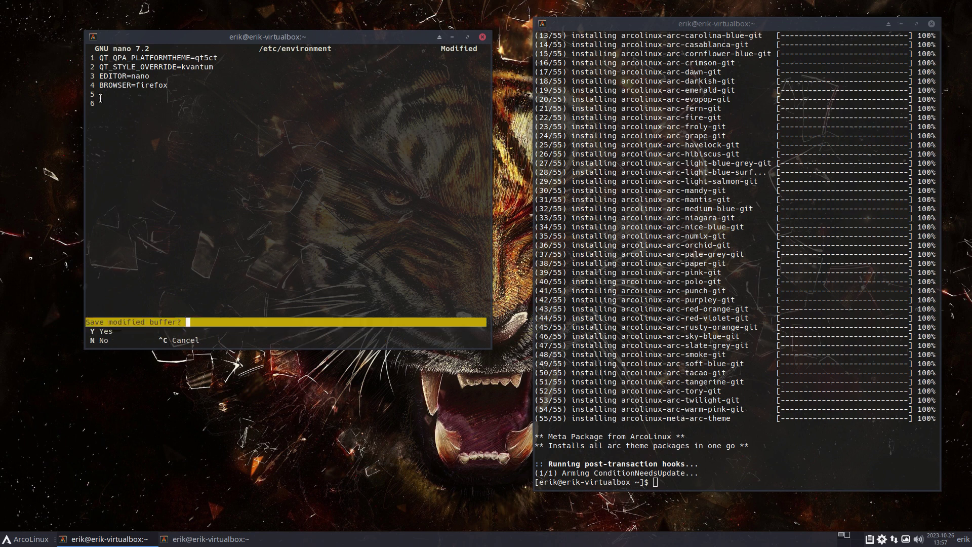
pyautogui.press('Return')
pyautogui.hotkey('ctrl', 'x')
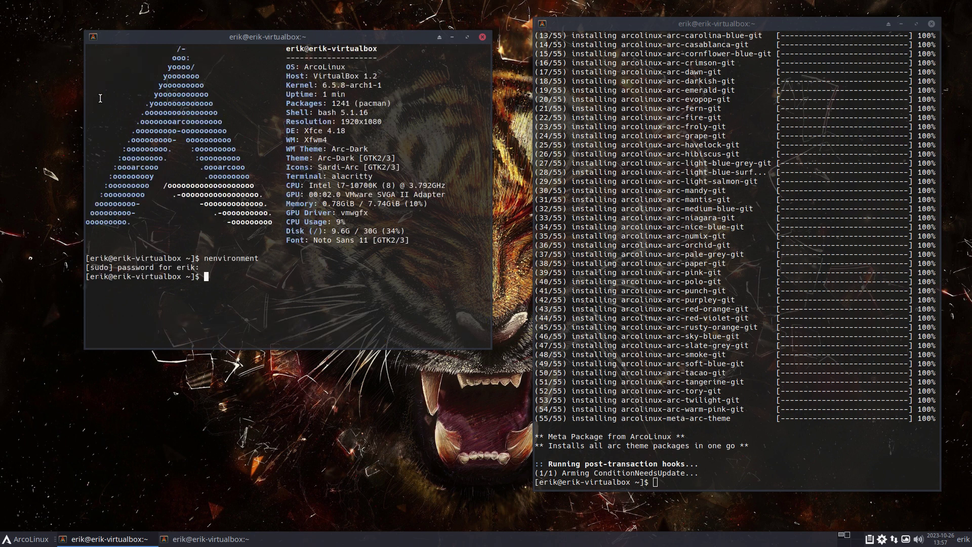
pyautogui.write('sr')
pyautogui.press('Return')
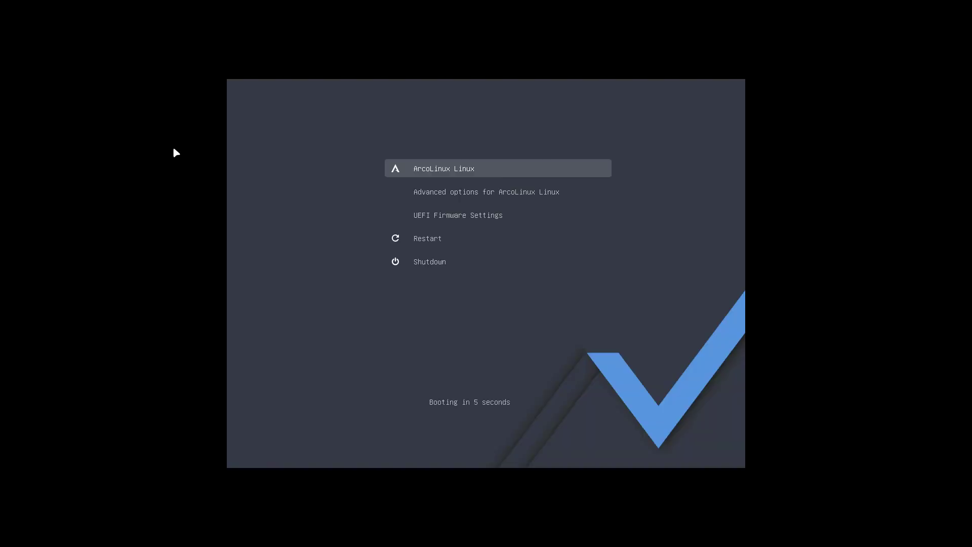
# Step: Boot the ArcoLinux Linux entry from the boot menu
pyautogui.press('Return')
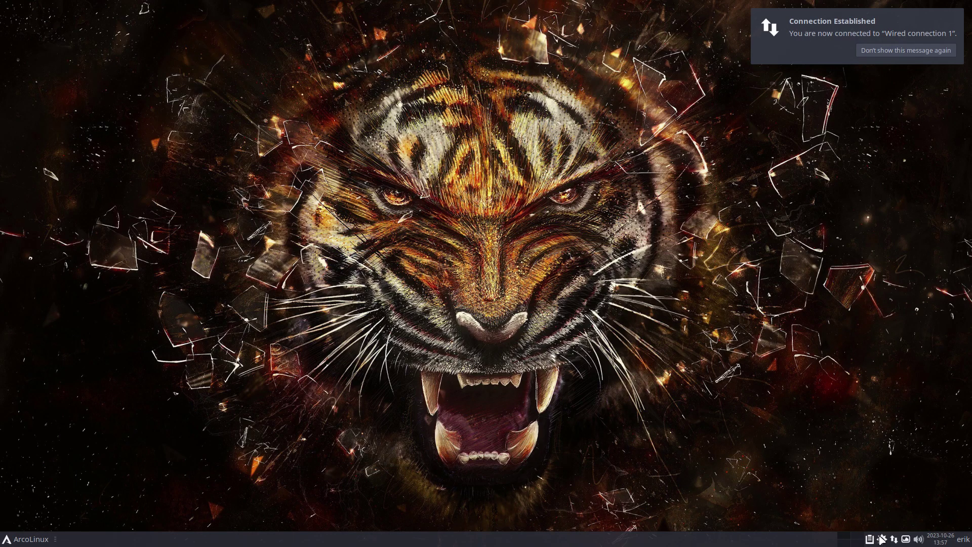
pyautogui.click(883, 539)
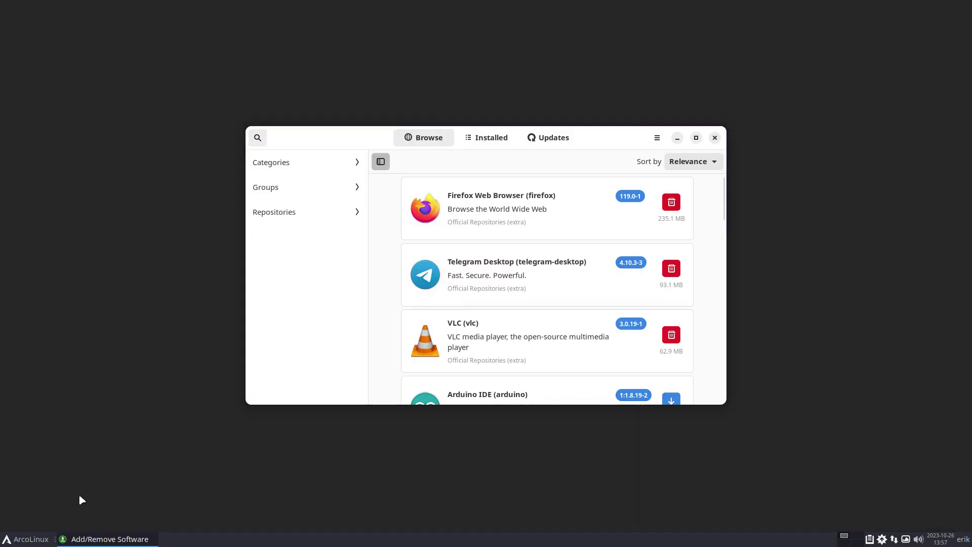
pyautogui.press('super+e')
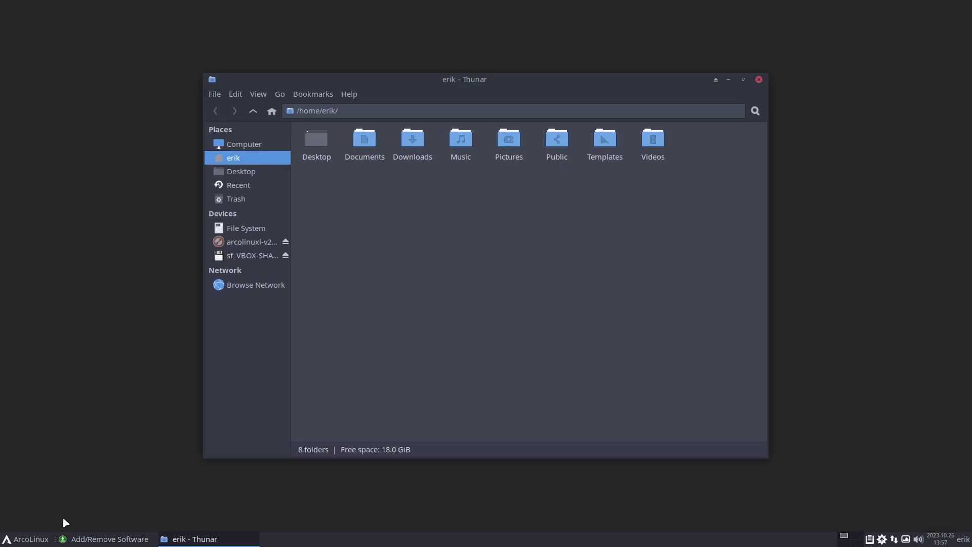
pyautogui.click(759, 80)
pyautogui.click(715, 137)
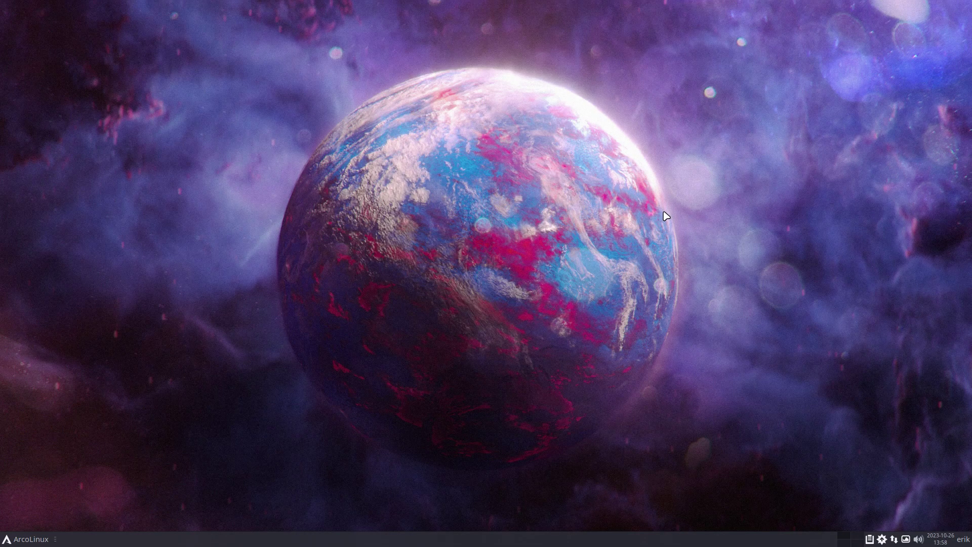
pyautogui.click(905, 539)
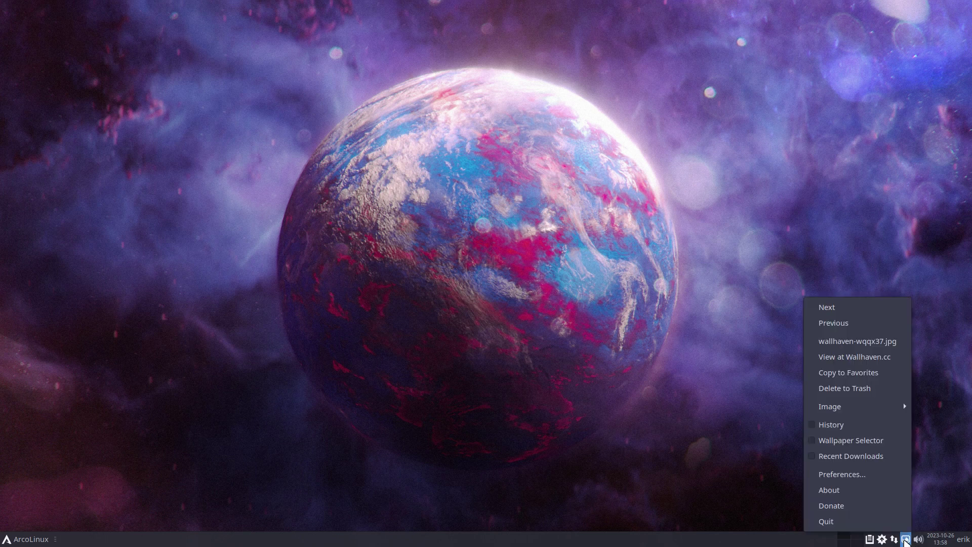
pyautogui.click(871, 476)
pyautogui.scroll(-2, 354, 352)
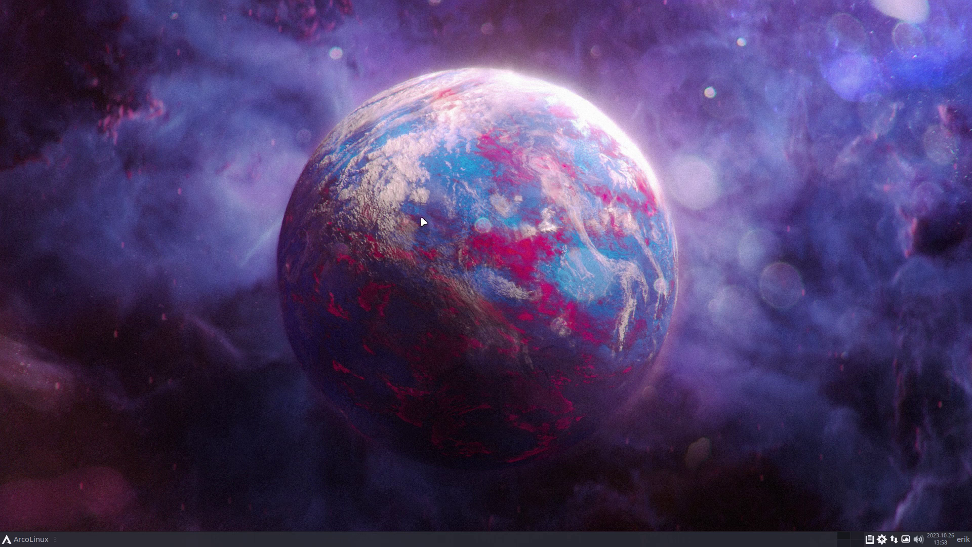
pyautogui.click(42, 540)
# Step: Open Appearance from the Settings Manager and browse the installed Arc styles
pyautogui.click(15, 520)
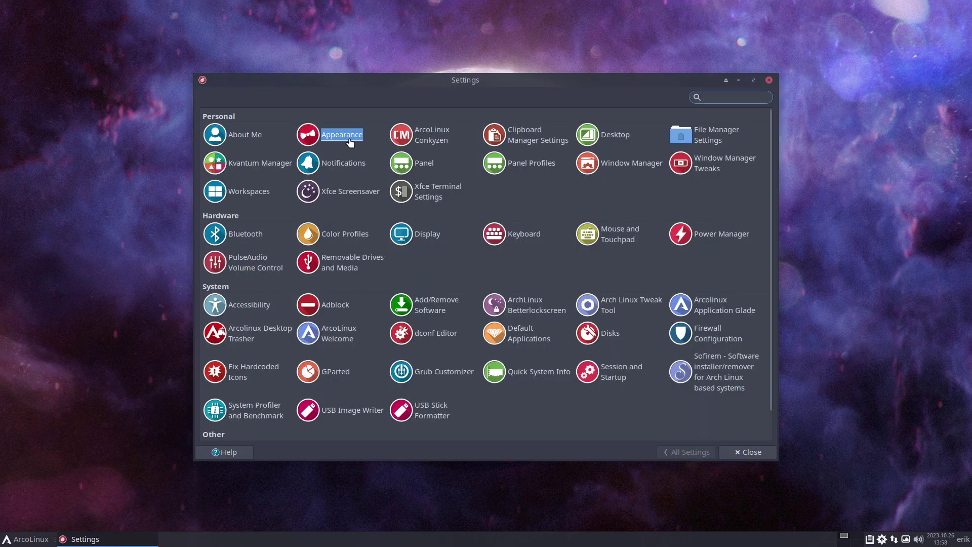
pyautogui.click(344, 137)
pyautogui.scroll(-20, 272, 232)
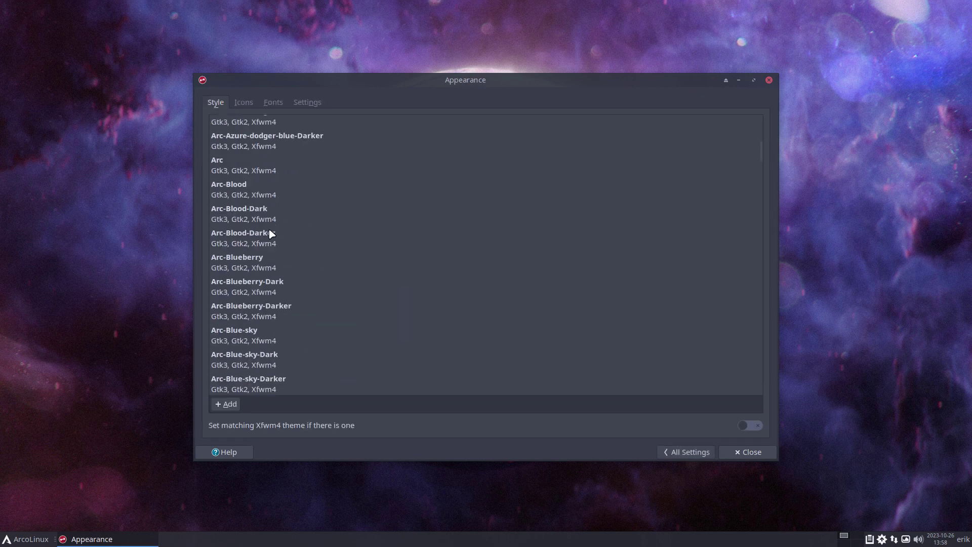
pyautogui.scroll(-5, 270, 258)
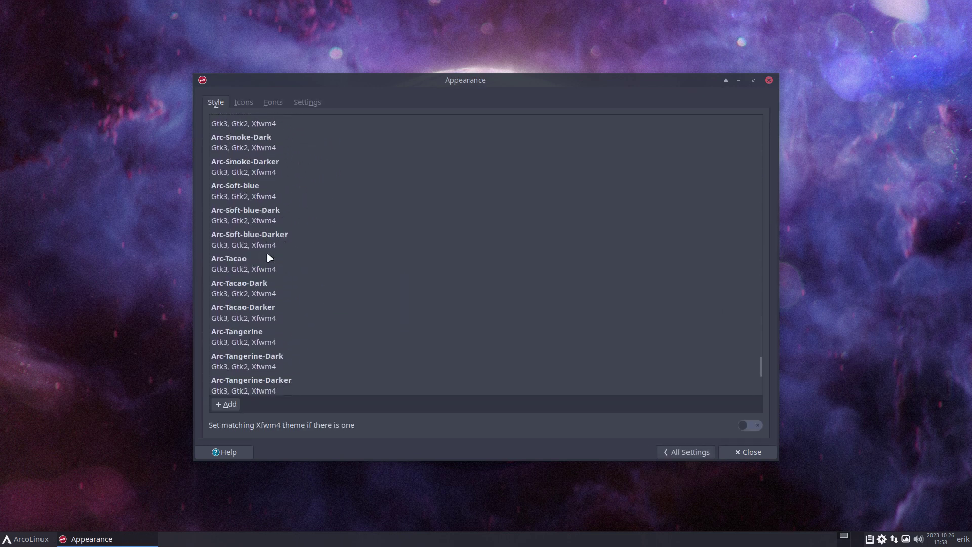
pyautogui.scroll(6, 357, 301)
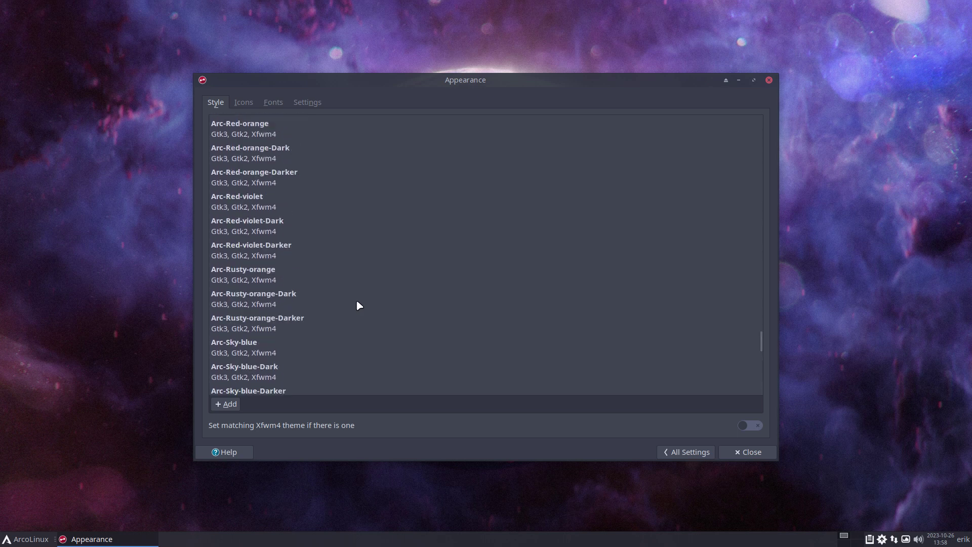
pyautogui.scroll(8, 357, 302)
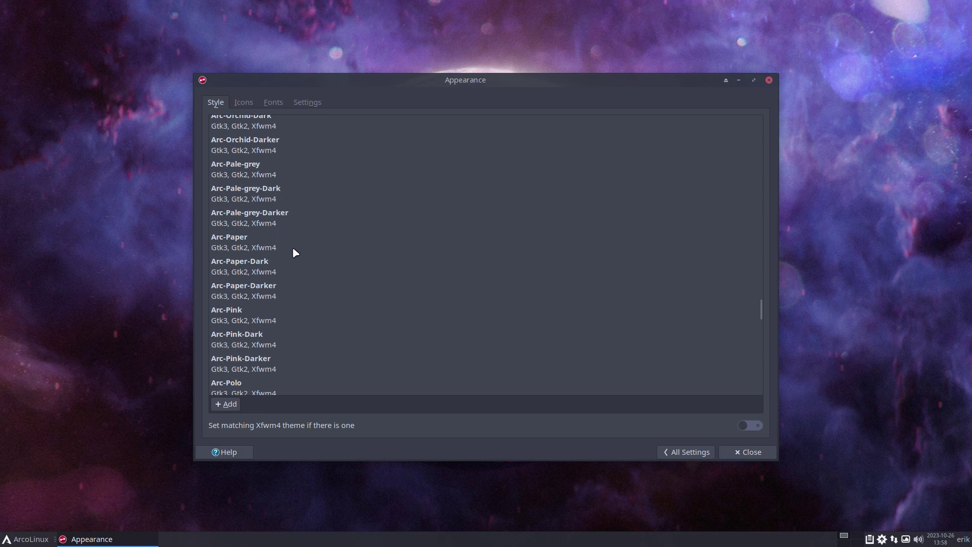
# Step: Try Arc-Paper-Dark, Arc-Paper-Darker and Arc-Paper, then apply Arc-Pale-grey-Darker
pyautogui.click(260, 269)
pyautogui.click(302, 293)
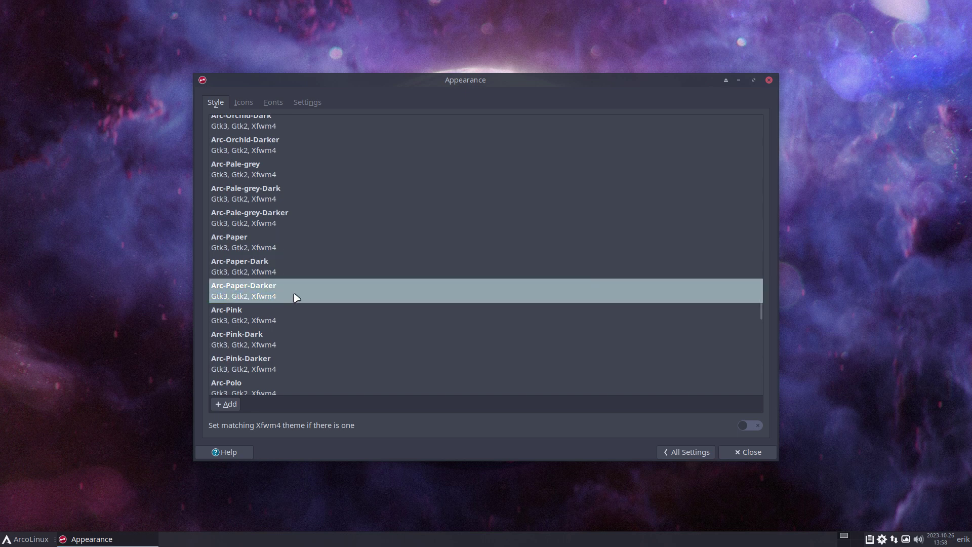
pyautogui.click(277, 269)
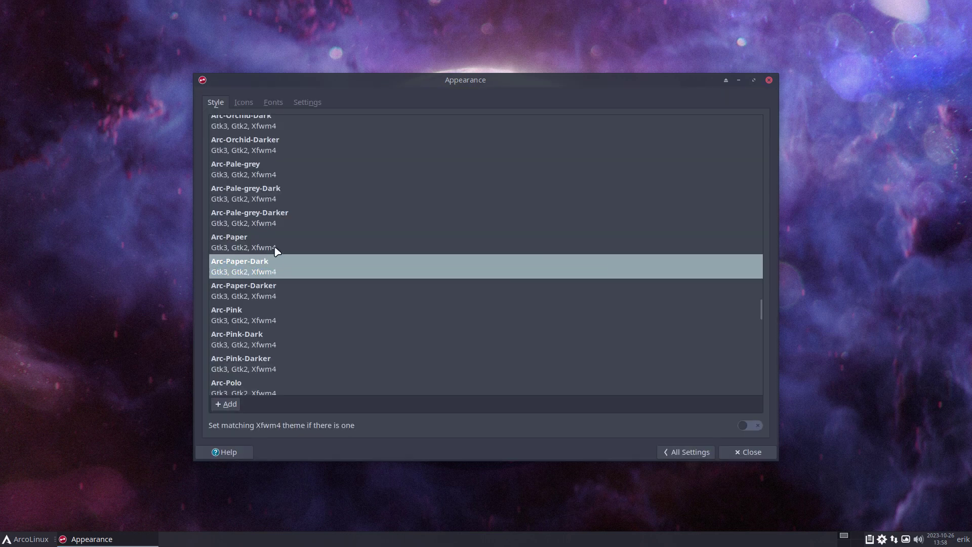
pyautogui.click(277, 250)
pyautogui.click(284, 223)
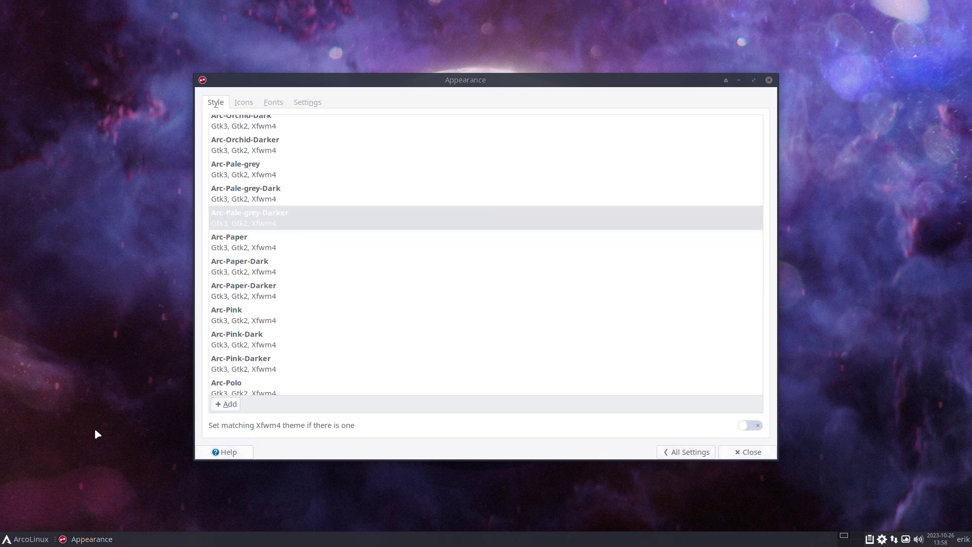
# Step: Reopen /etc/environment in nano with sudo in a new terminal, placed at the upper left
pyautogui.hotkey('ctrl', 'alt', 't')
pyautogui.write('nenvironment')
pyautogui.press('Return')
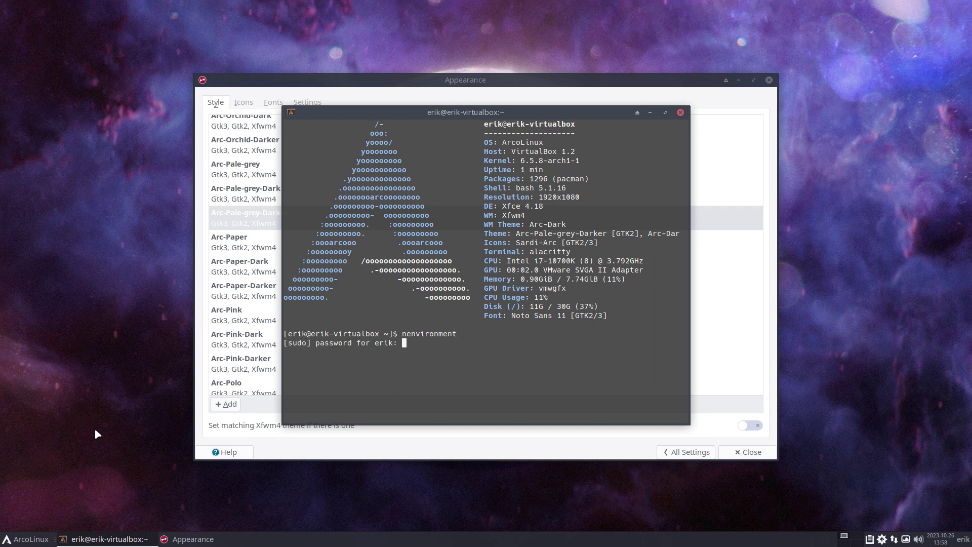
pyautogui.press('Return')
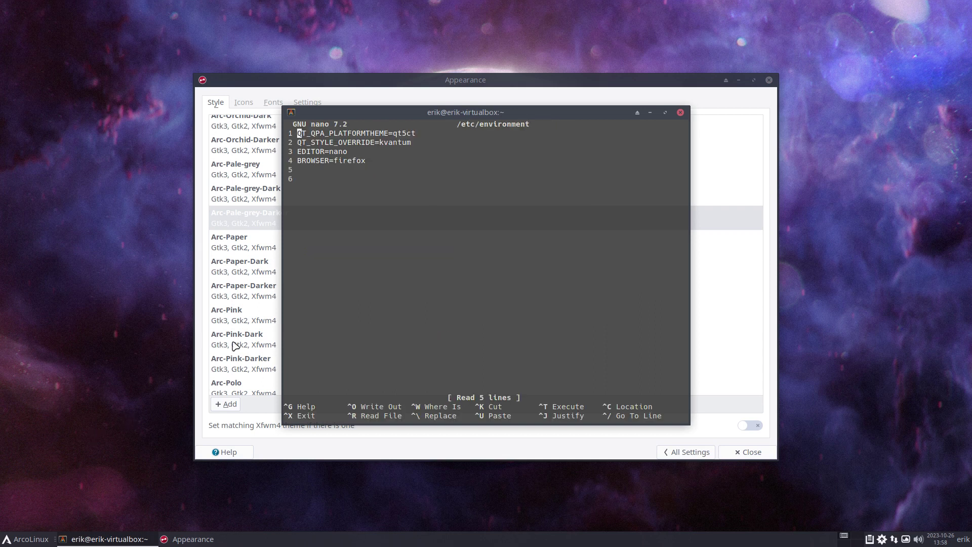
pyautogui.moveTo(420, 116); pyautogui.dragTo(200, 48)
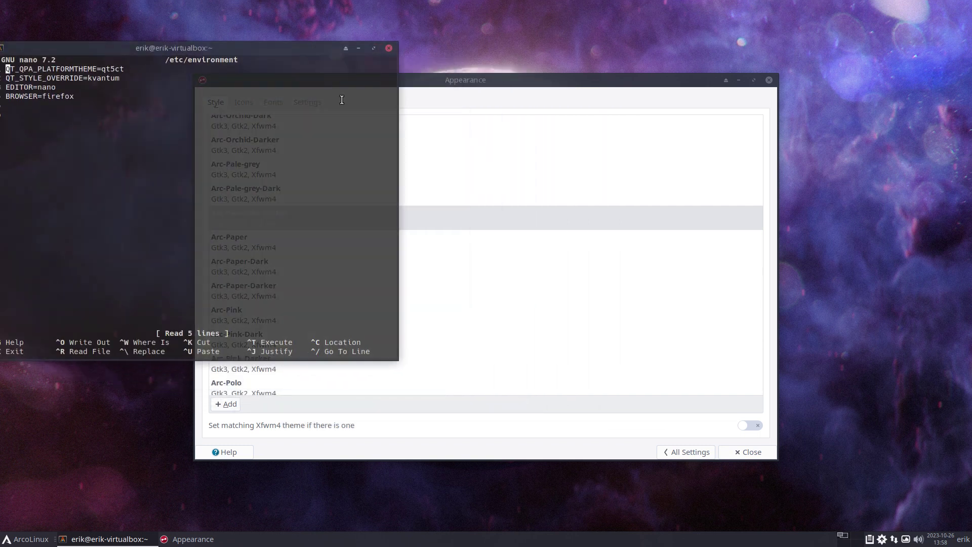
# Step: Move the Appearance window right and apply the Arc-Dark style
pyautogui.moveTo(422, 85); pyautogui.dragTo(528, 90)
pyautogui.scroll(20, 489, 213)
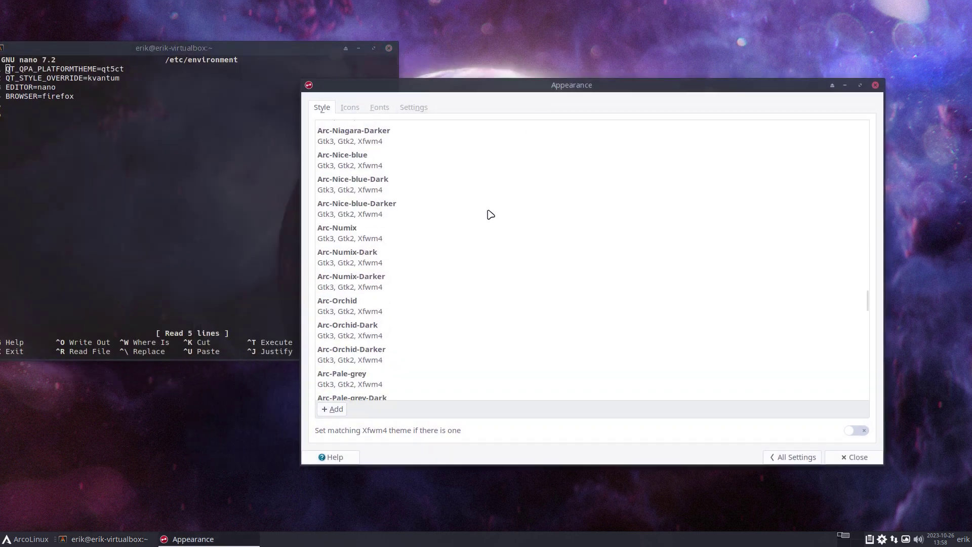
pyautogui.scroll(15, 490, 213)
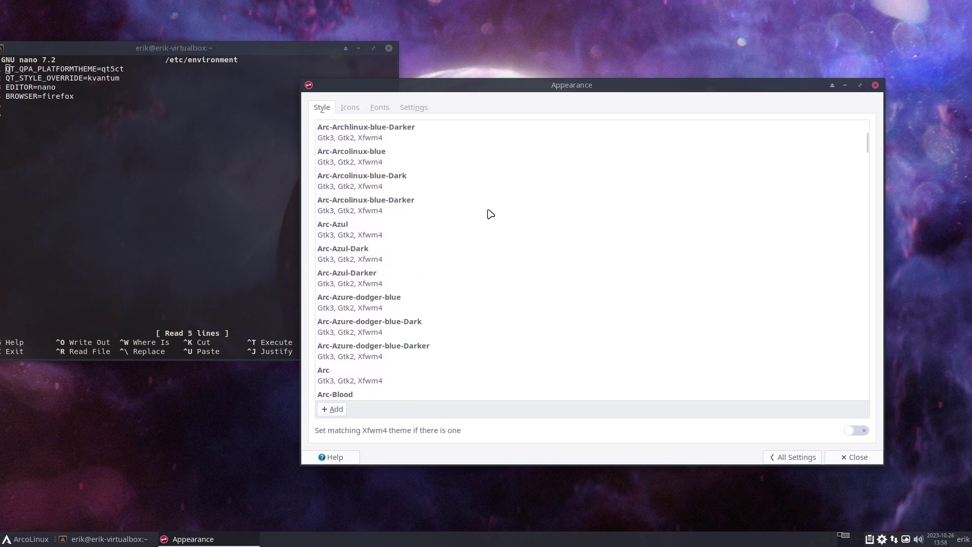
pyautogui.scroll(-10, 490, 213)
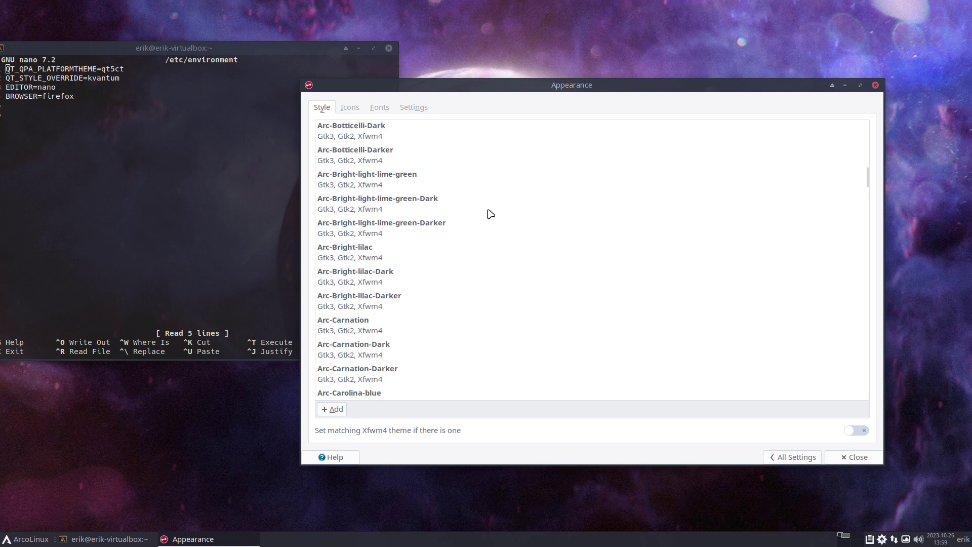
pyautogui.scroll(-10, 490, 213)
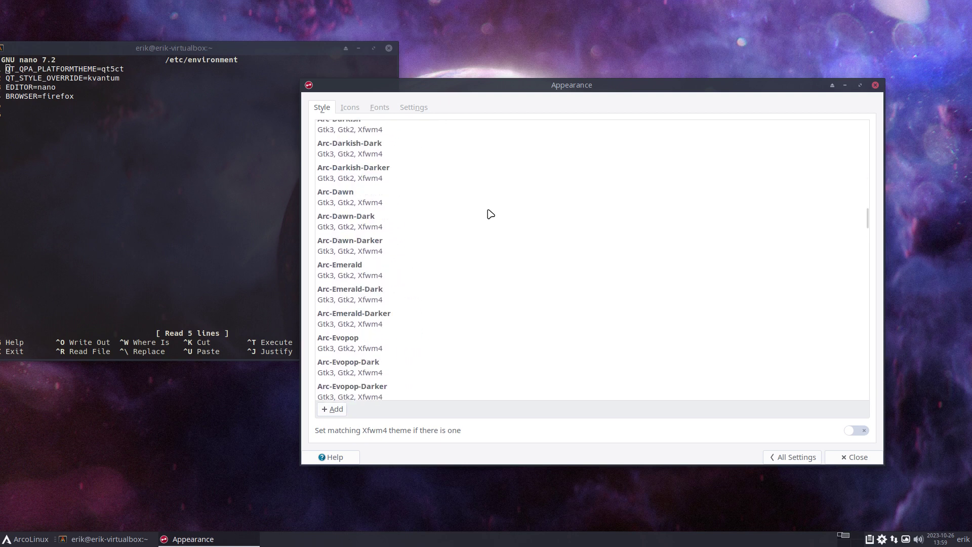
pyautogui.scroll(3, 490, 214)
pyautogui.click(338, 144)
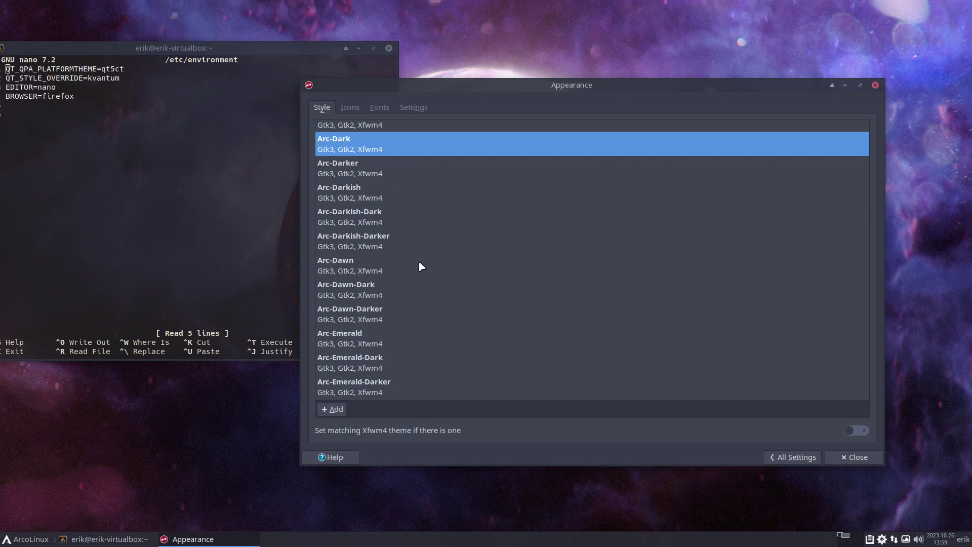
# Step: Try the Arc-Crimson through Arc-Dawn styles, then apply Arc-Dawn-Dark and bring nano forward
pyautogui.scroll(5, 419, 262)
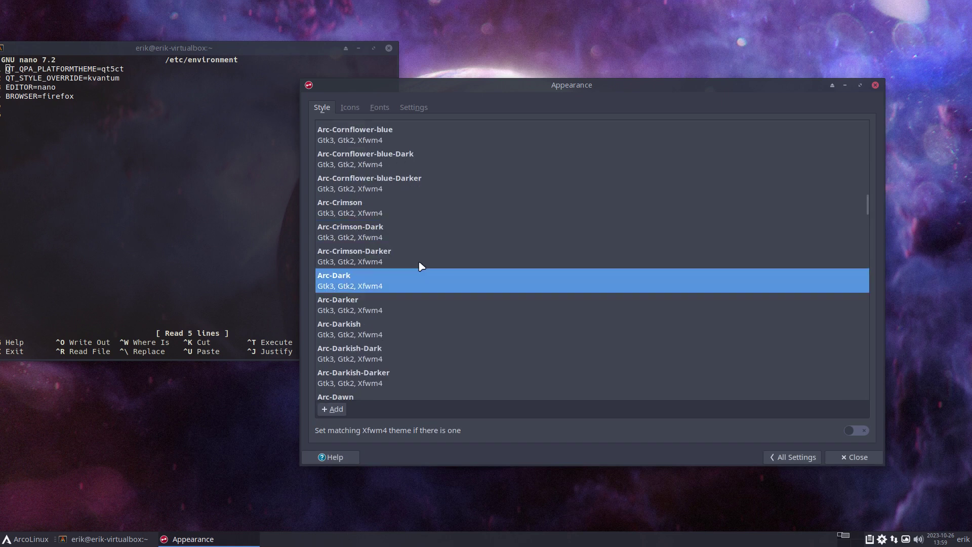
pyautogui.click(353, 214)
pyautogui.click(357, 229)
pyautogui.click(362, 260)
pyautogui.click(366, 283)
pyautogui.click(372, 308)
pyautogui.click(378, 334)
pyautogui.scroll(-3, 380, 336)
pyautogui.click(385, 278)
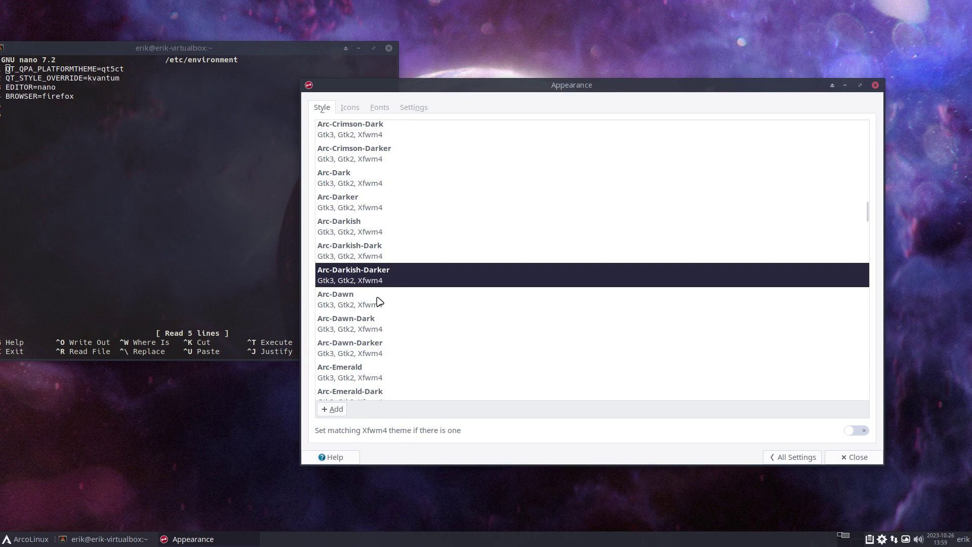
pyautogui.click(379, 302)
pyautogui.click(408, 326)
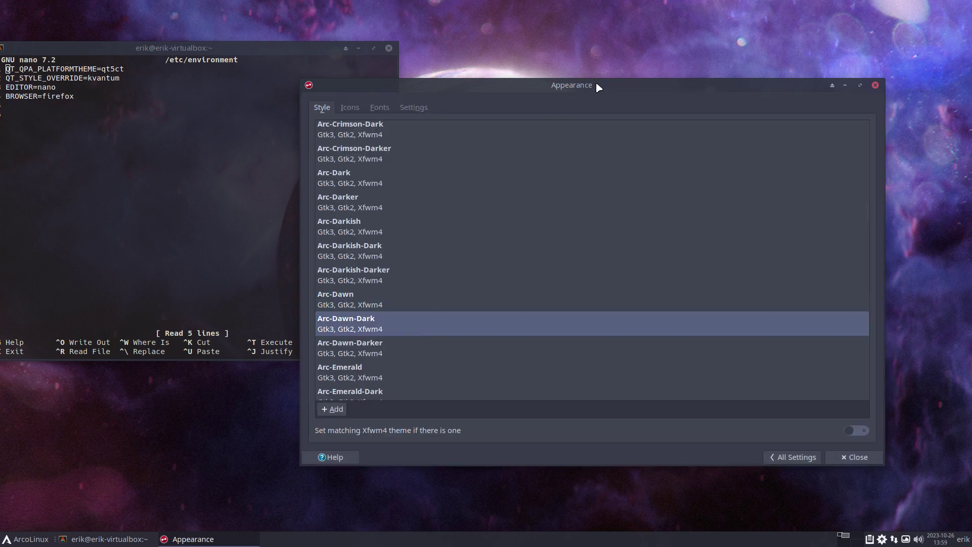
pyautogui.moveTo(595, 81); pyautogui.dragTo(670, 80)
pyautogui.click(265, 197)
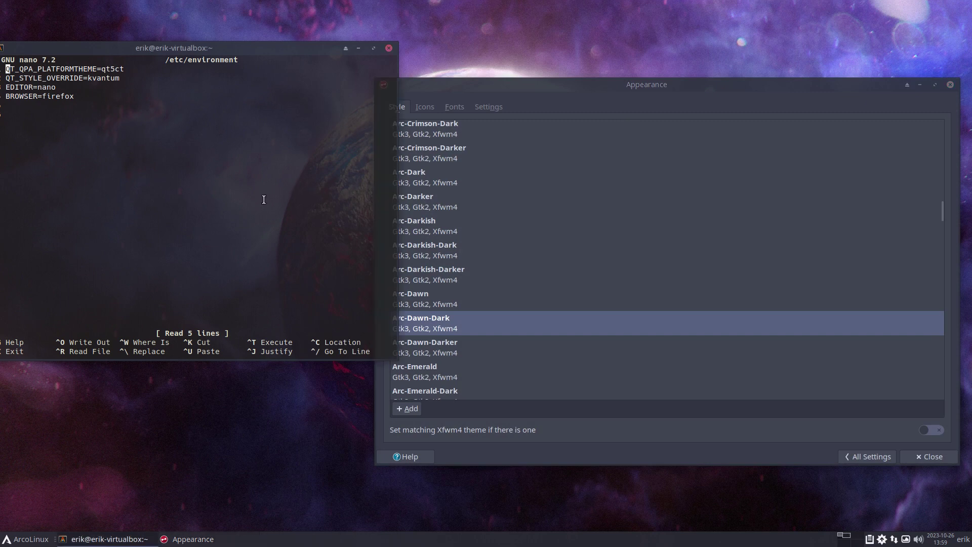
# Step: Add a GTK_THEME=Arc-Dawn-Dark line after BROWSER=firefox in /etc/environment
pyautogui.press('Down')
pyautogui.press('Down')
pyautogui.press('Down')
pyautogui.press('Down')
pyautogui.write('GTK_THEME')
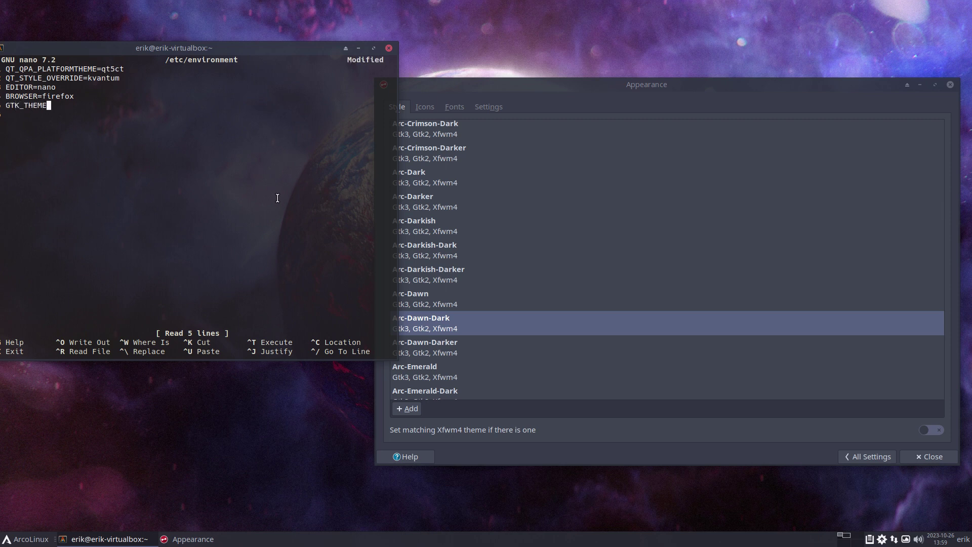
pyautogui.write('=Arc')
pyautogui.press('BackSpace')
pyautogui.write('-Dan')
pyautogui.write('wn')
pyautogui.write('-Dark')
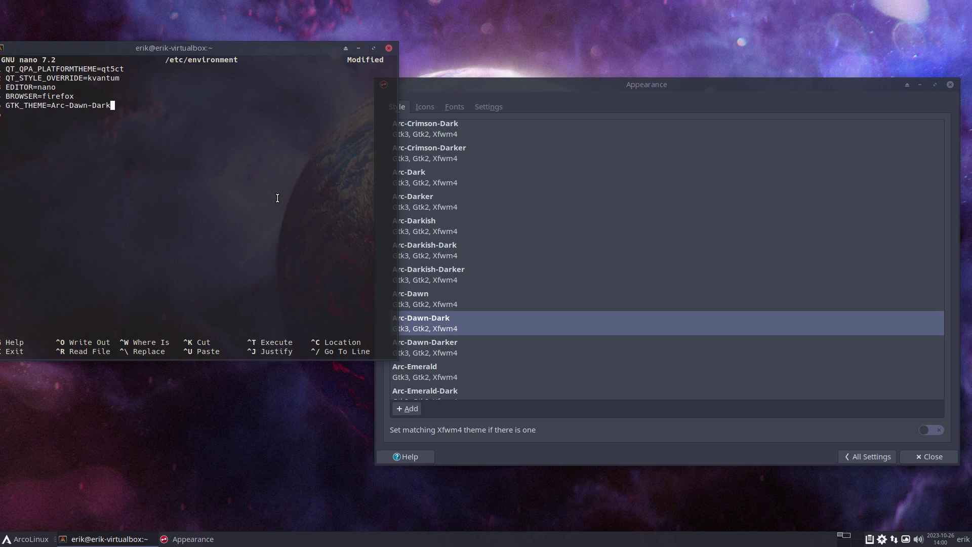
# Step: Save the changes to /etc/environment and exit nano
pyautogui.hotkey('ctrl', 'x')
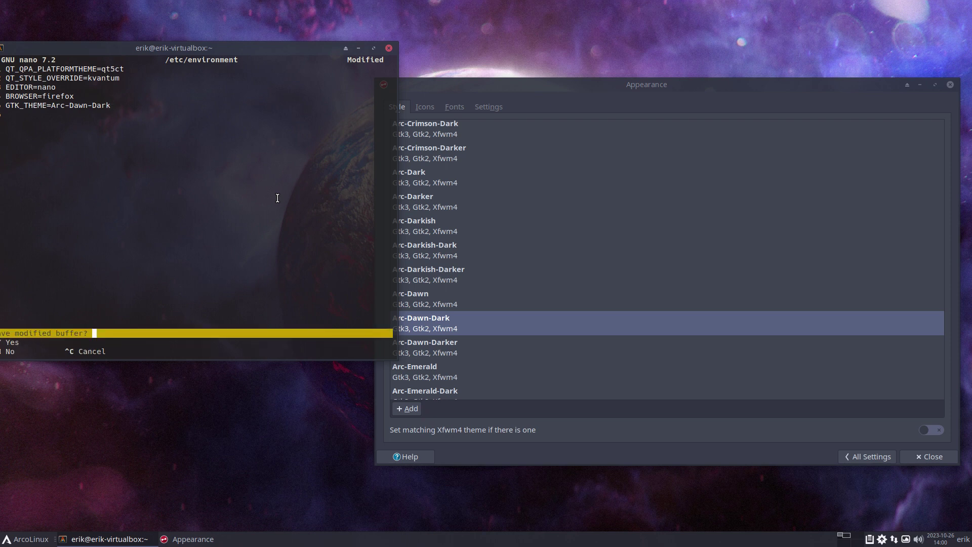
pyautogui.press('y')
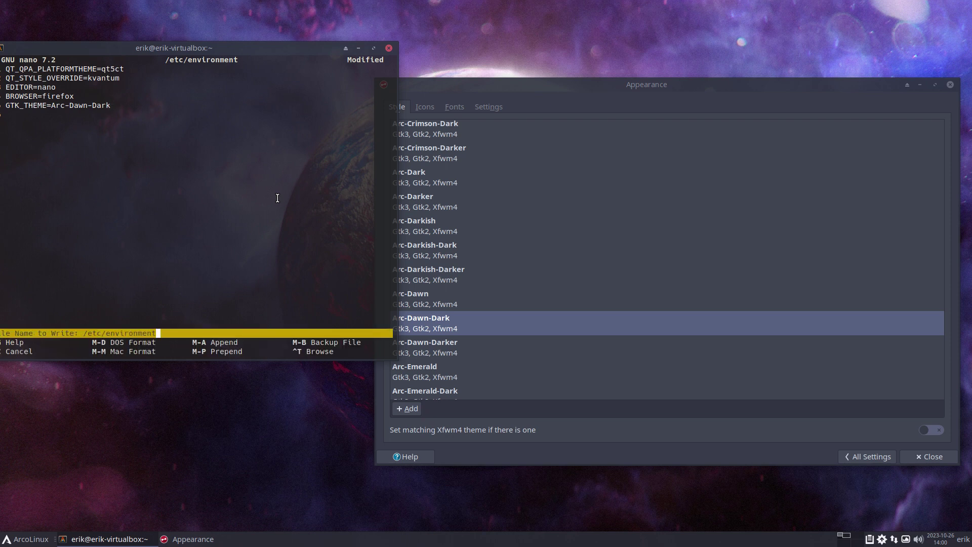
pyautogui.press('Return')
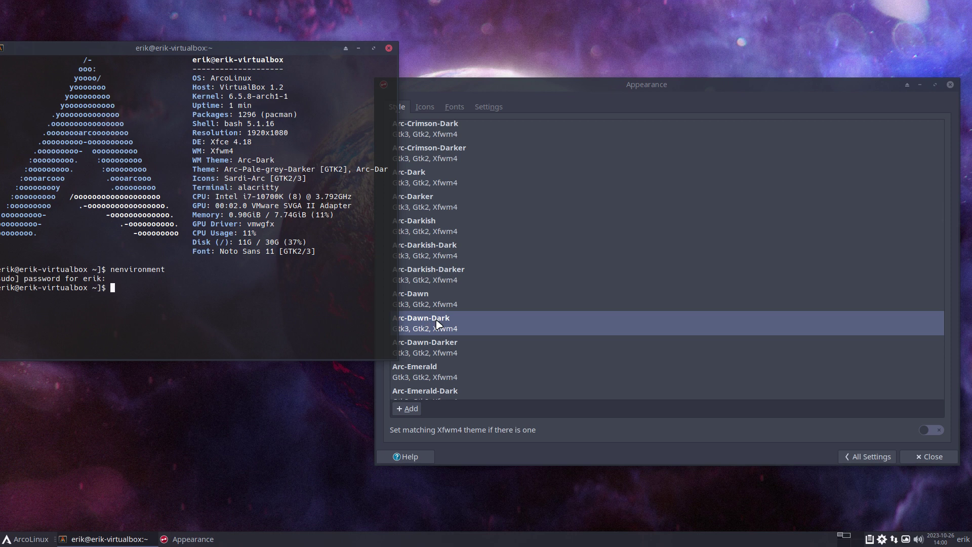
# Step: Reopen /etc/environment to check the Arc-Dawn-Dark line, exit, and enter the sr reboot alias
pyautogui.press('Up')
pyautogui.press('Return')
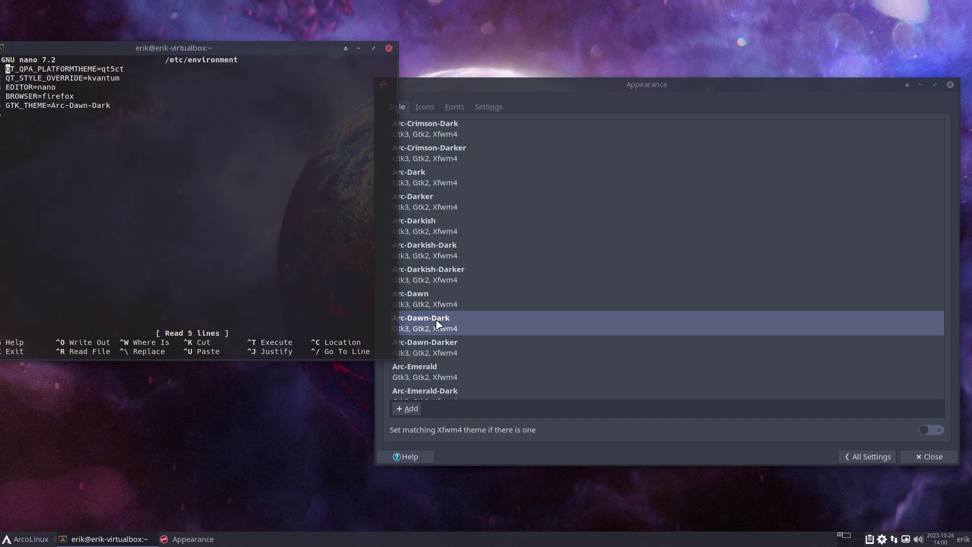
pyautogui.hotkey('ctrl', 'x')
pyautogui.write('sr')
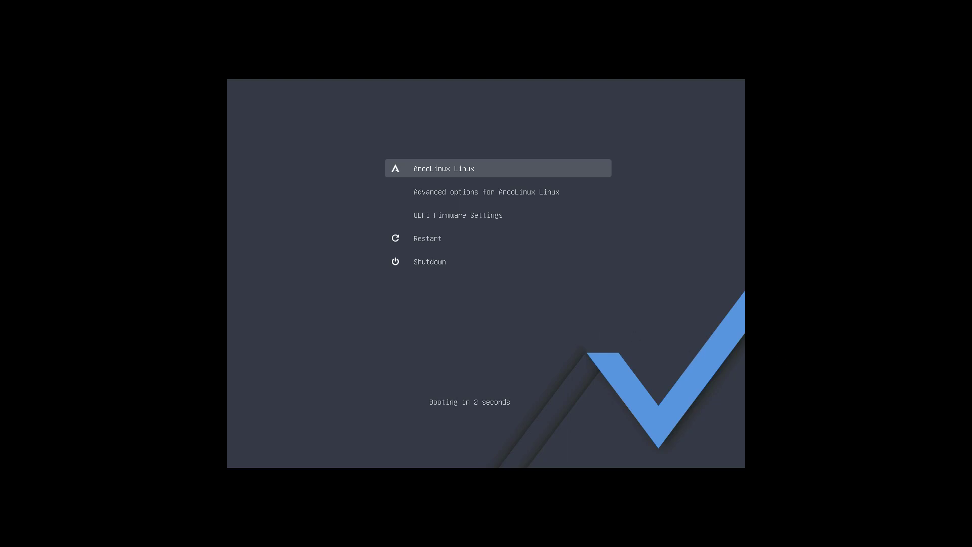
# Step: Start ArcoLinux Linux from the GRUB boot menu
pyautogui.press('Return')
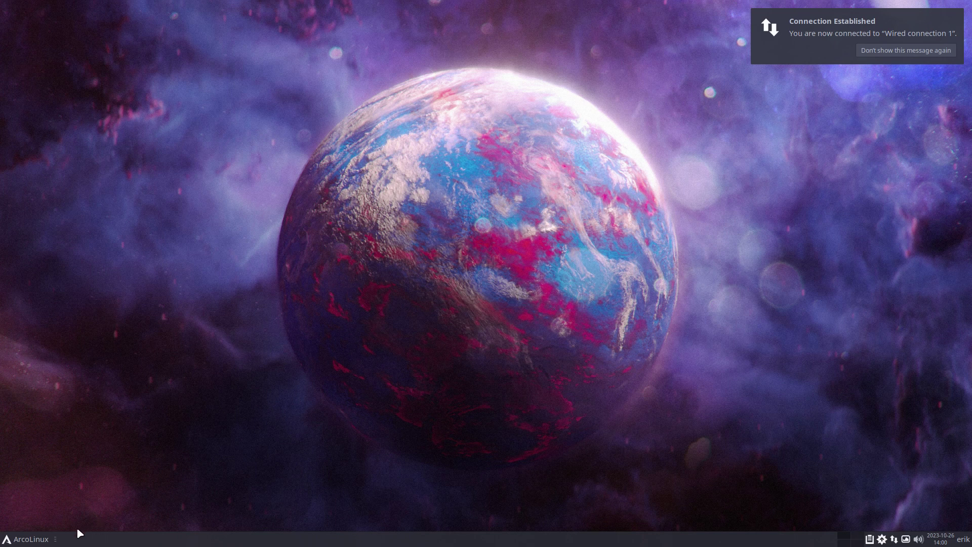
# Step: Launch Thunar on the home folder and move Add/Remove Software down and right beside it
pyautogui.click(38, 542)
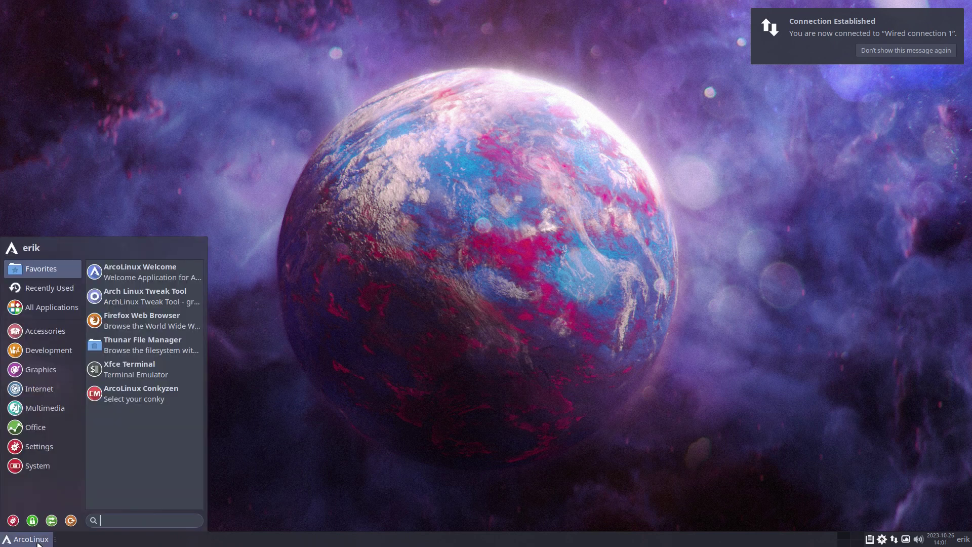
pyautogui.click(171, 352)
pyautogui.click(364, 140)
pyautogui.click(691, 174)
pyautogui.hotkey('ctrl', 'a')
pyautogui.click(651, 303)
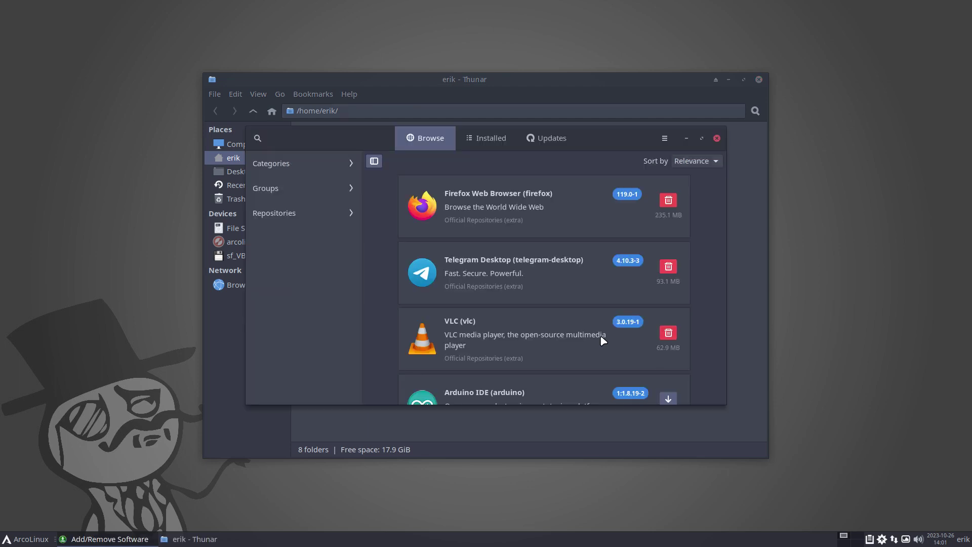
pyautogui.moveTo(589, 136); pyautogui.dragTo(778, 202)
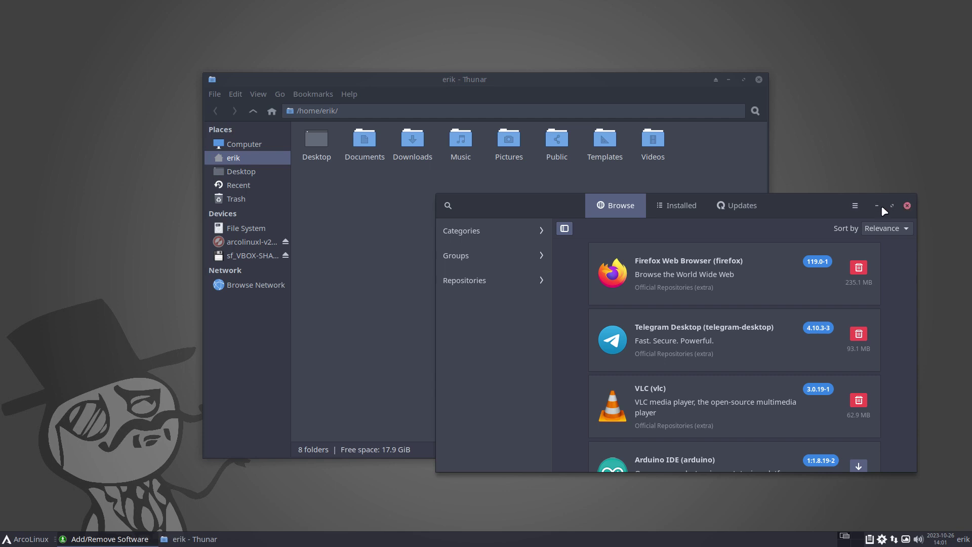
# Step: Browse the Style themes in Xfce Appearance settings
pyautogui.click(20, 539)
pyautogui.click(11, 526)
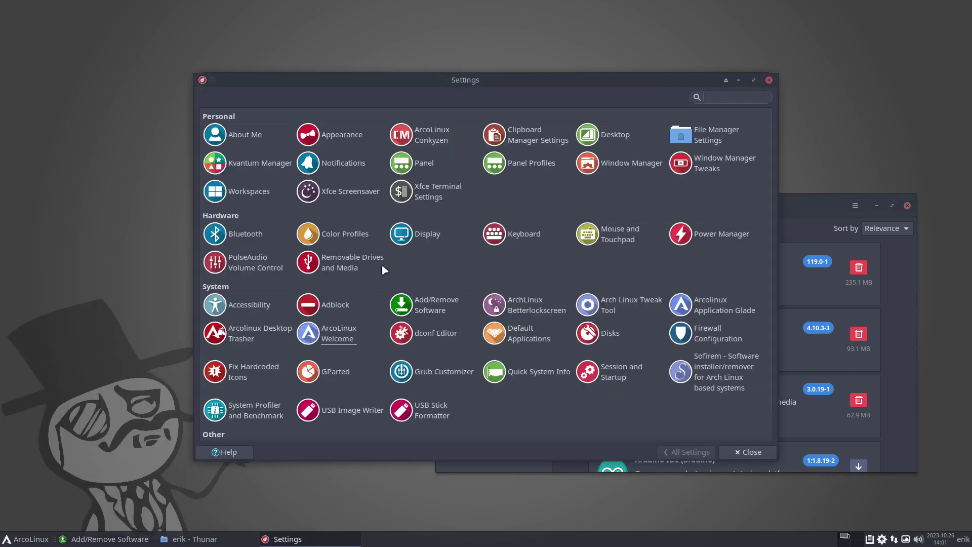
pyautogui.click(342, 135)
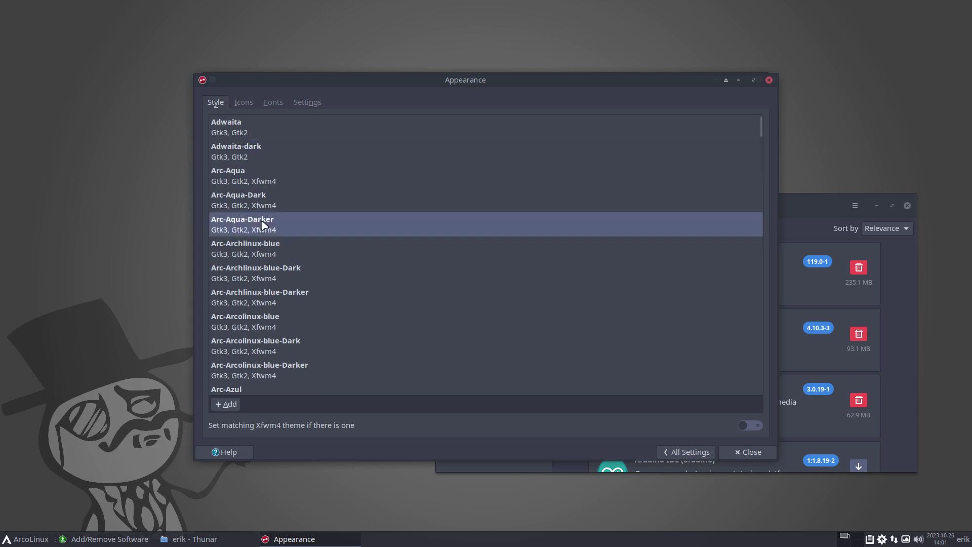
pyautogui.scroll(-5, 256, 389)
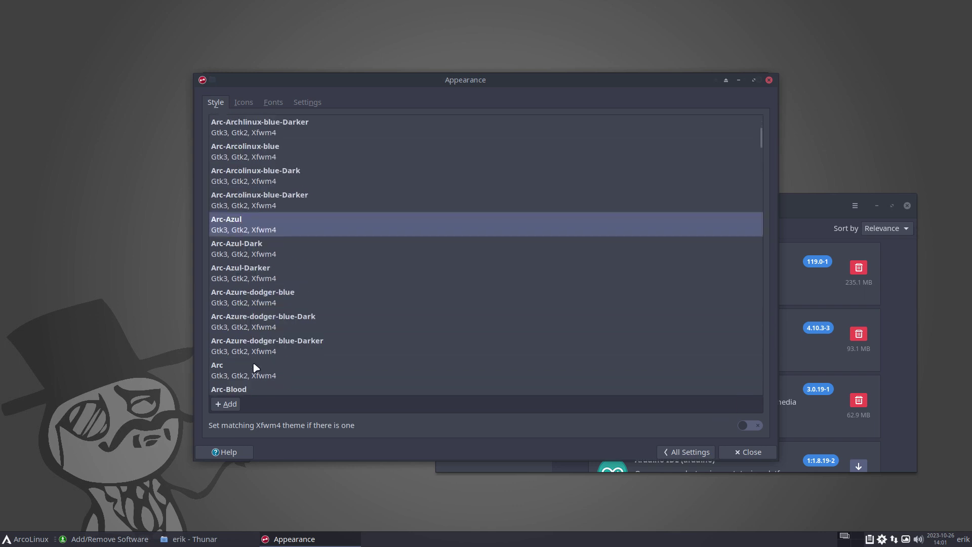
pyautogui.scroll(-4, 269, 322)
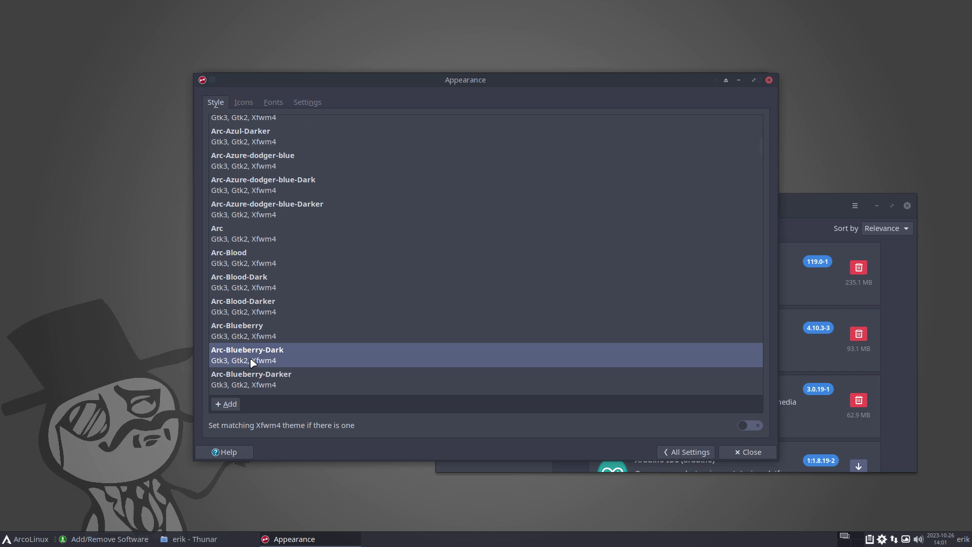
# Step: In a new terminal, run the nenvironment alias and enter the sudo password
pyautogui.press('super+Return')
pyautogui.write('nenvironment')
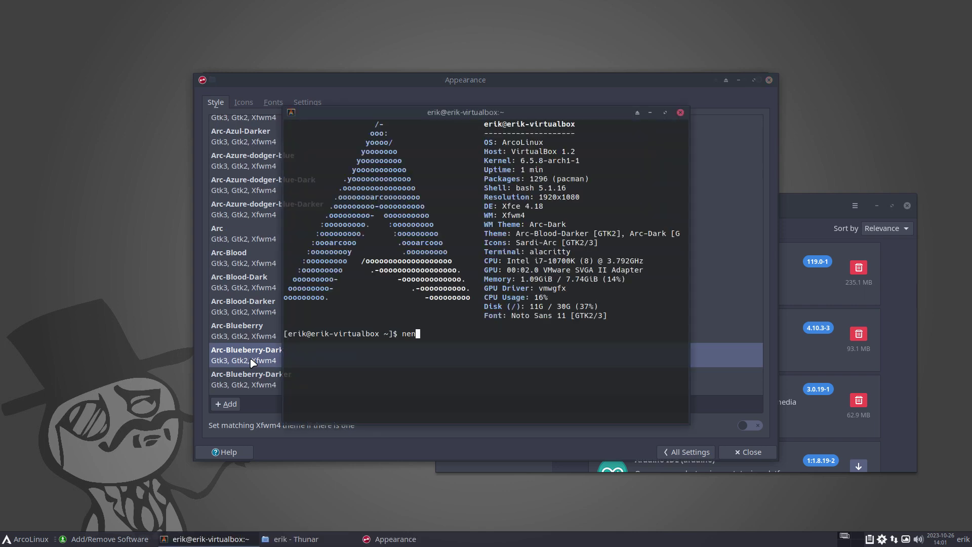
pyautogui.press('Return')
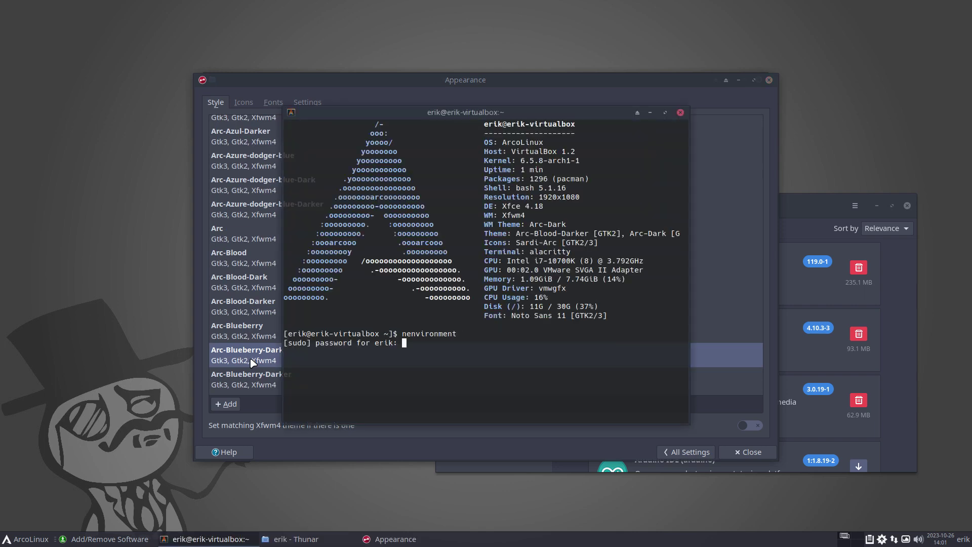
pyautogui.press('Return')
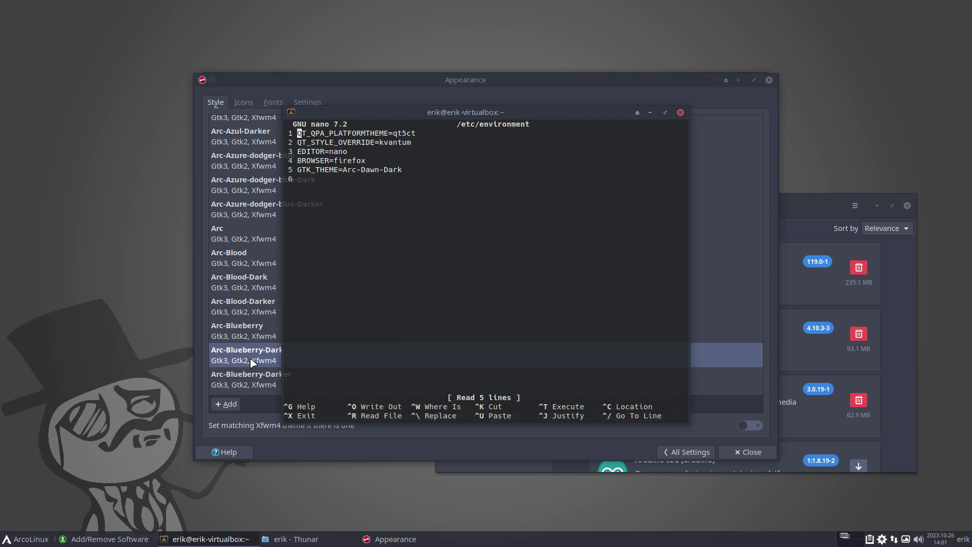